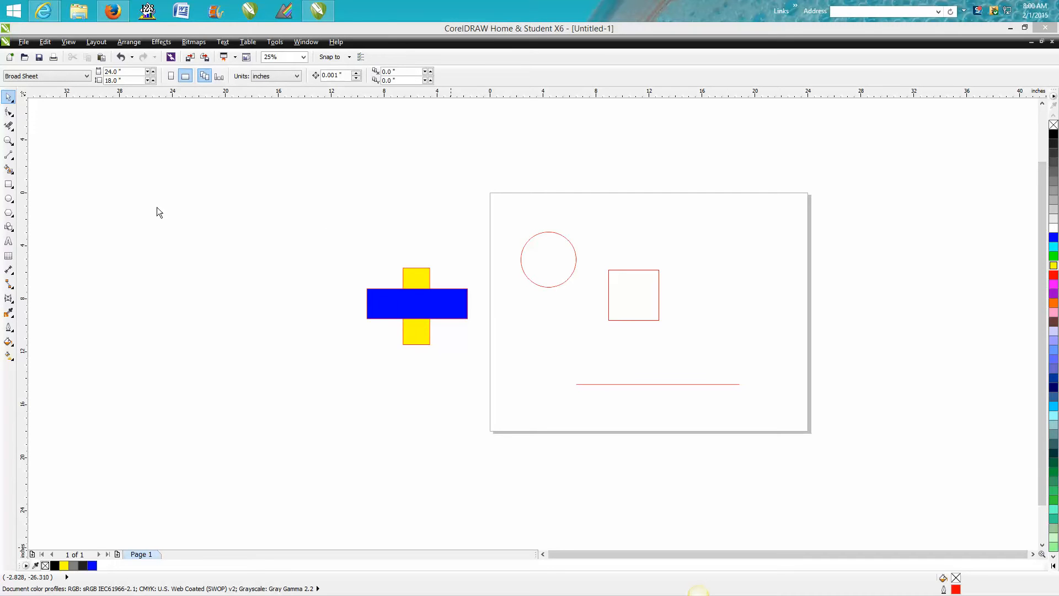
Move the red horizontal line from the lower part of the page to above the square
click(9, 140)
right_click(296, 222)
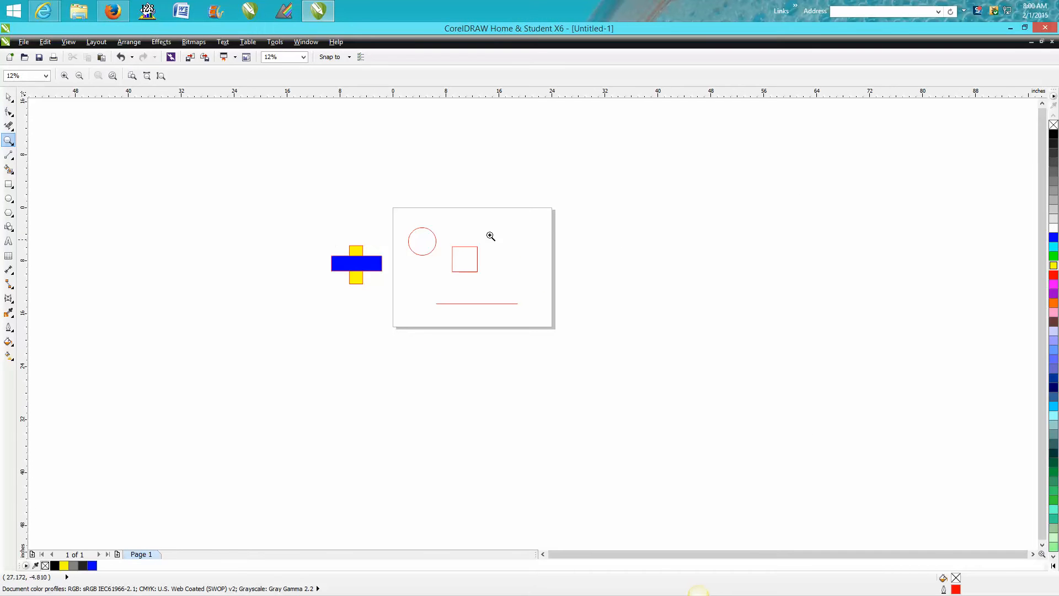
click(8, 97)
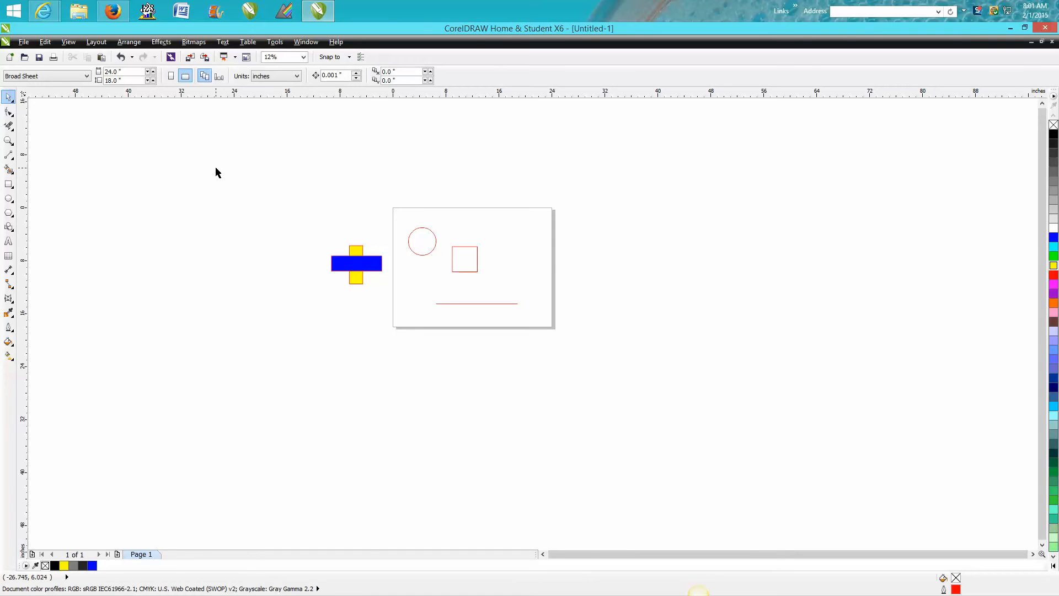
key(F4)
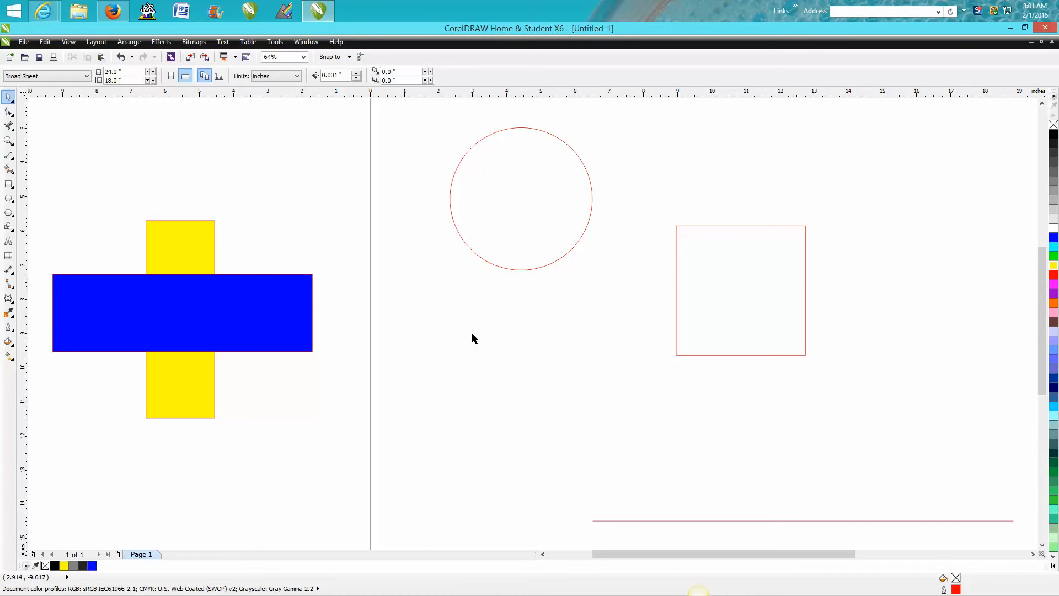
scroll(473, 334, down, 2)
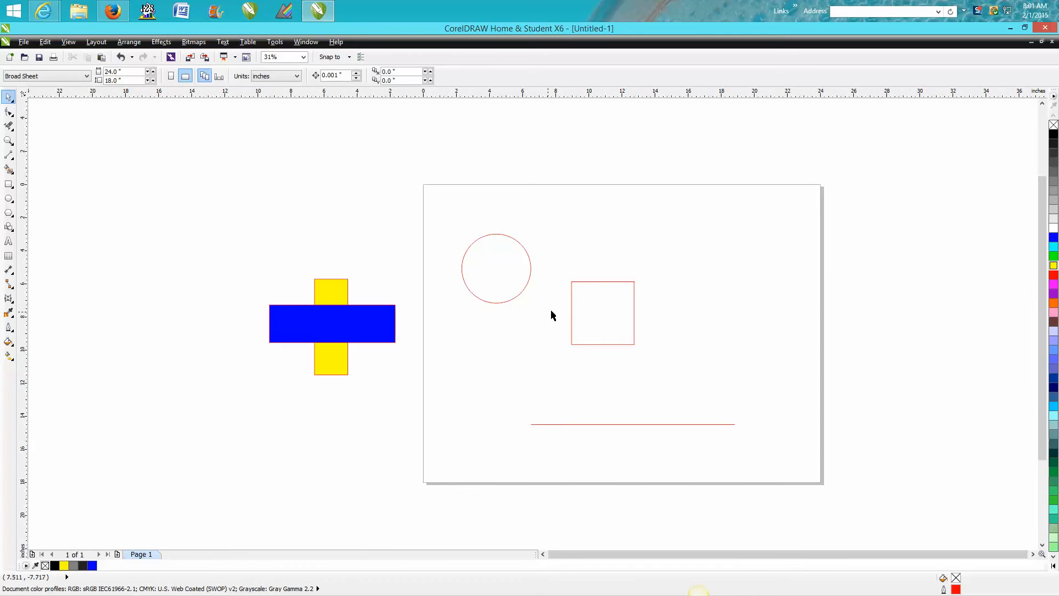
click(609, 424)
drag(631, 424, 672, 229)
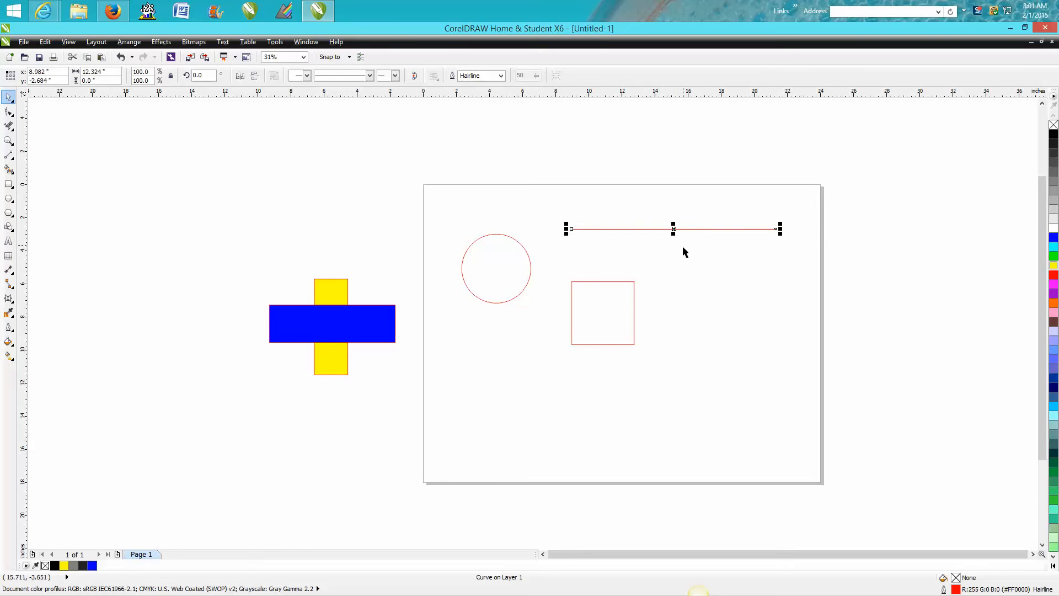
Draw a horizontal 2-Point Line about 13 inches long in the lower right part of the page, below the square
click(15, 160)
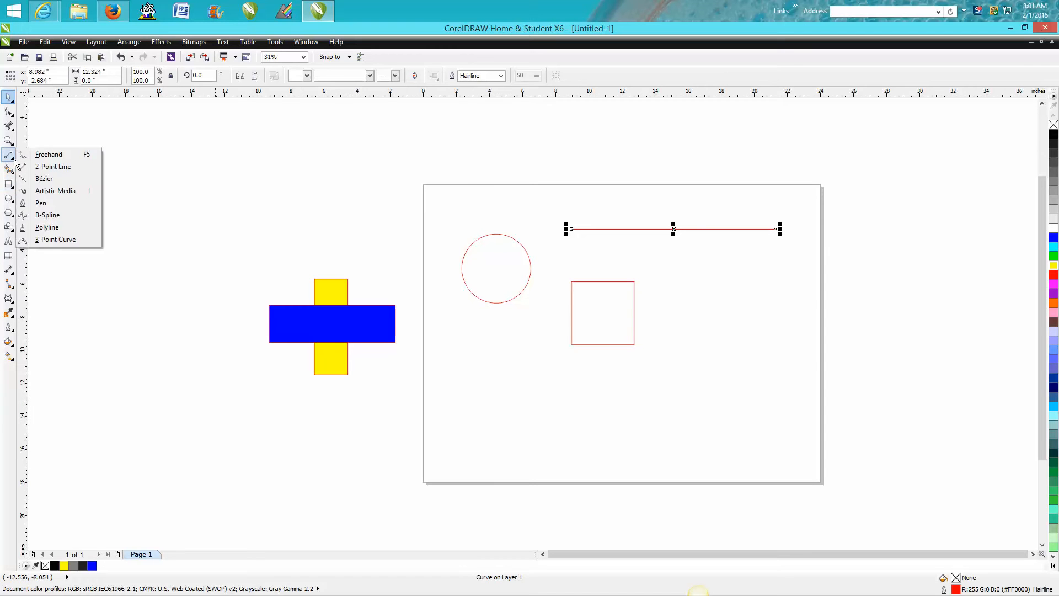
click(43, 166)
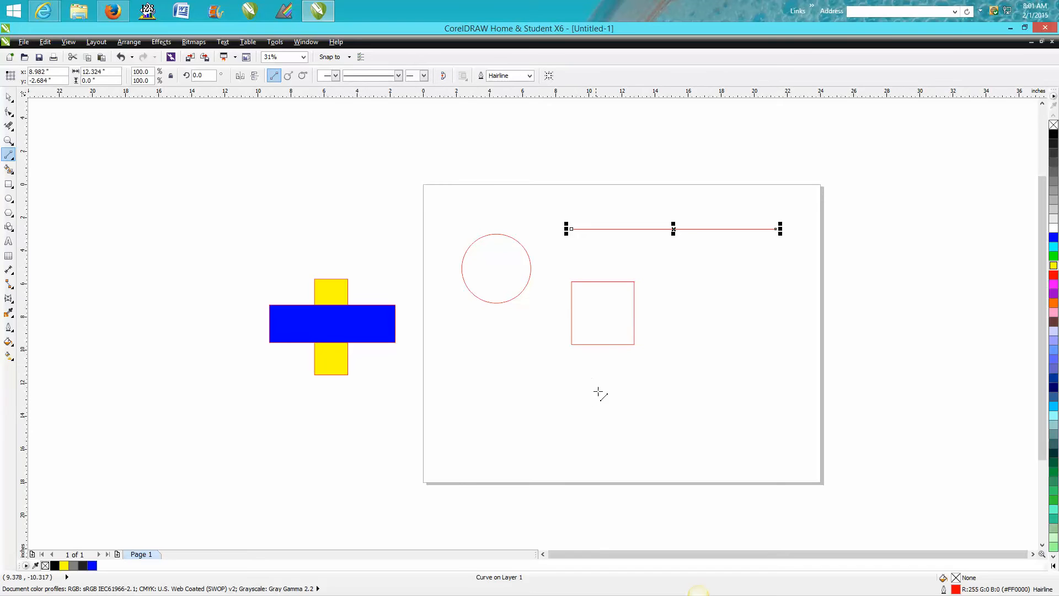
drag(603, 404, 790, 397)
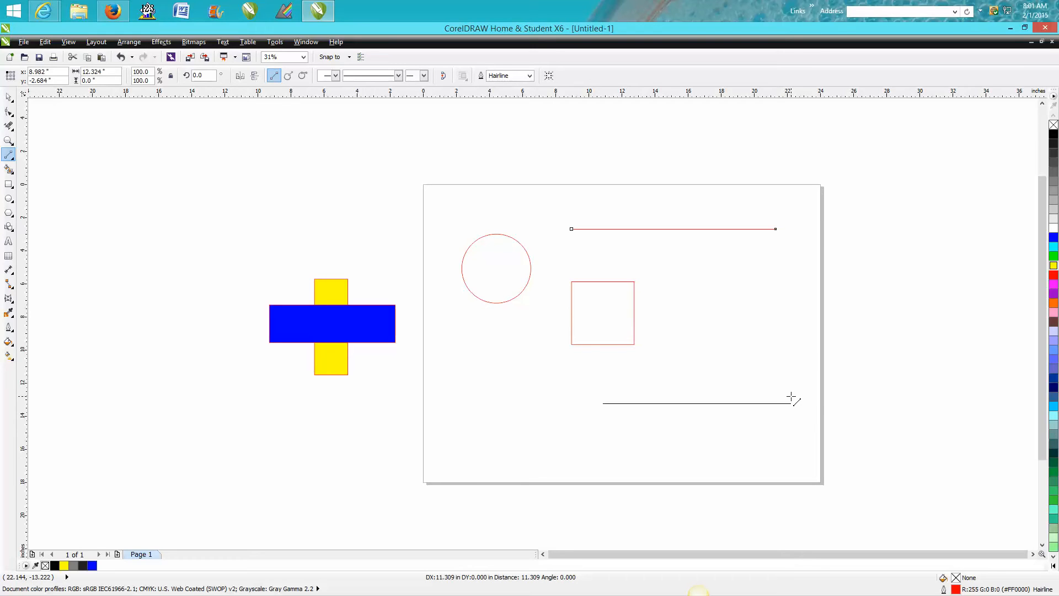
drag(795, 397, 819, 397)
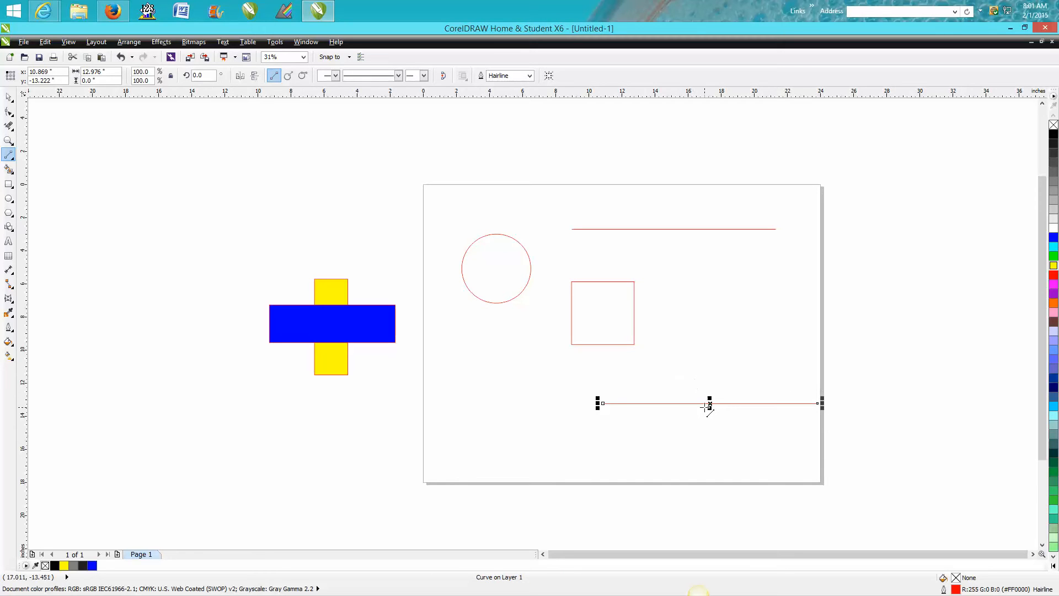
Rotate the newly drawn line by 90 degrees
drag(202, 76, 188, 78)
text(90)
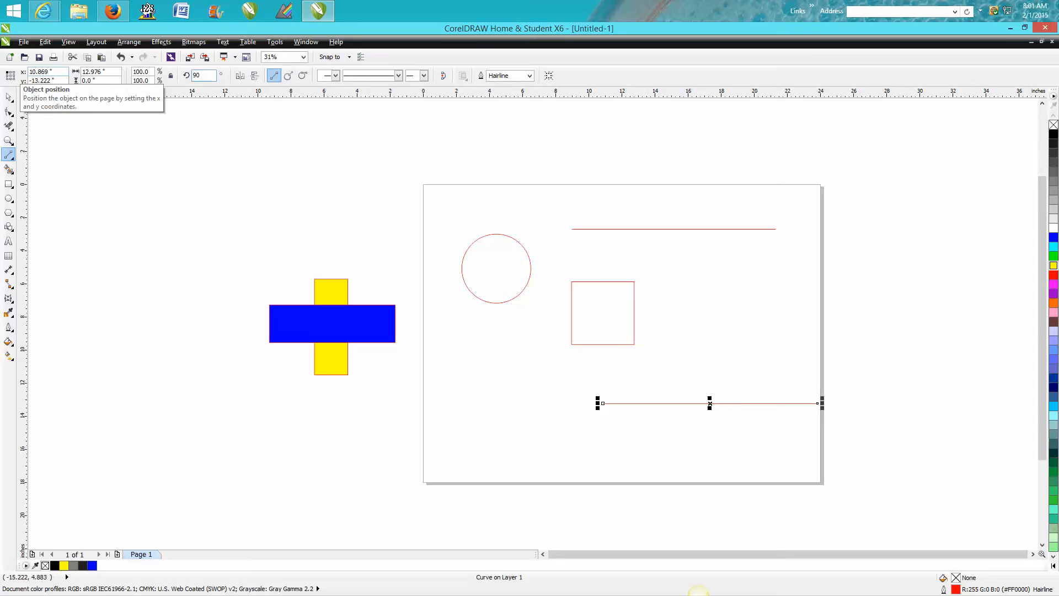
key(Return)
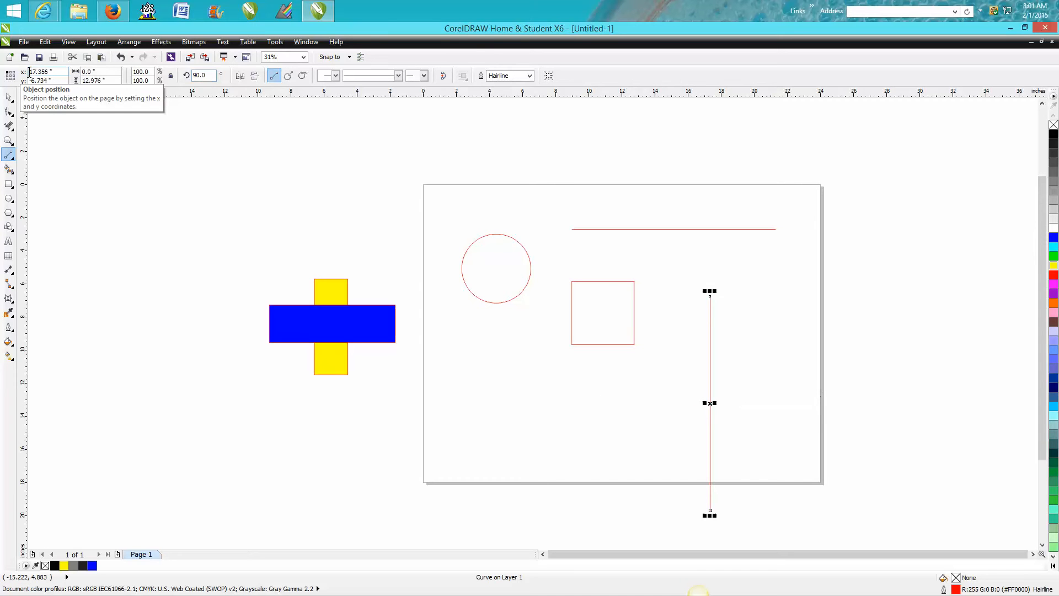
click(8, 97)
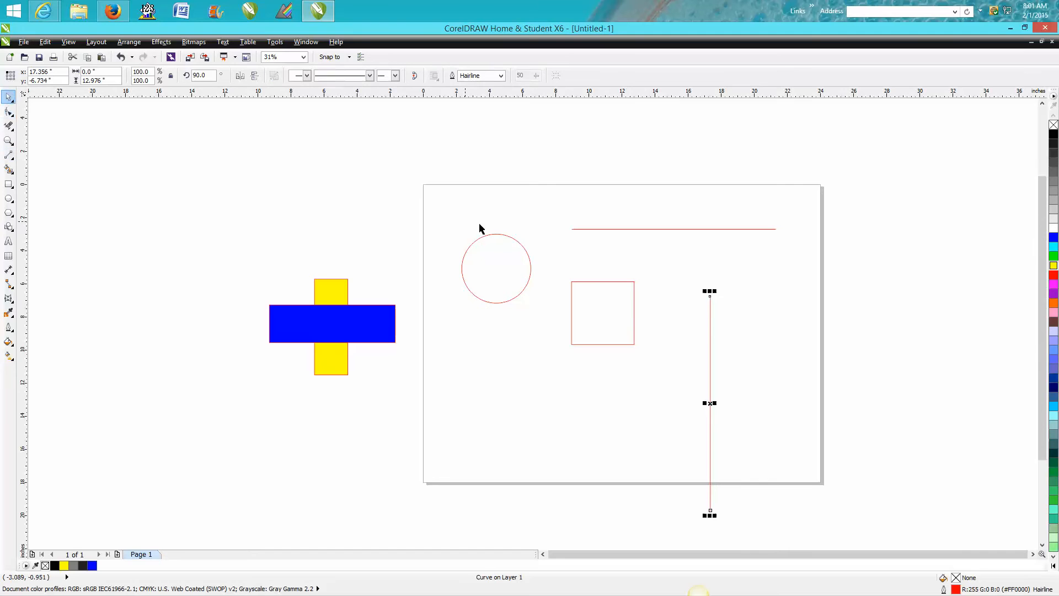
Center the square, the circle, the horizontal line and the vertical line on the page, one after another
click(607, 283)
drag(591, 282, 611, 302)
drag(531, 268, 656, 333)
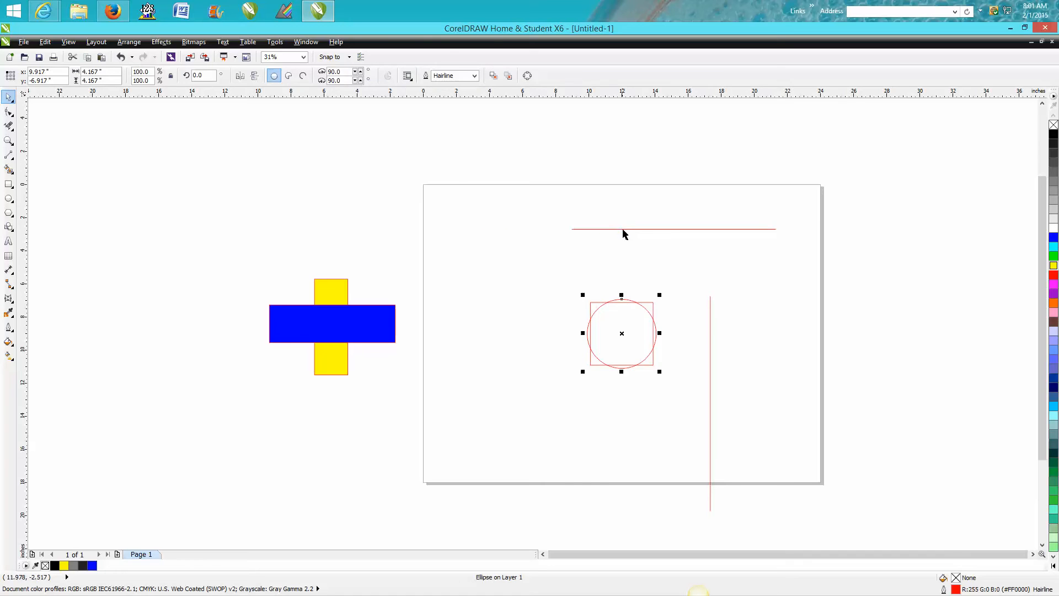
click(623, 229)
drag(674, 228, 622, 333)
key(Escape)
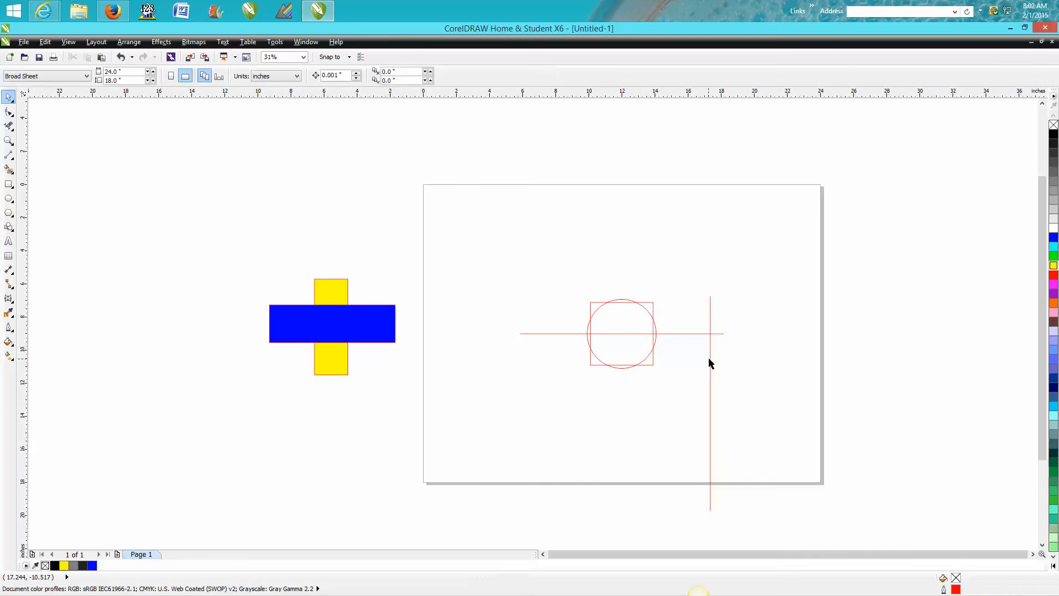
click(710, 361)
key(p)
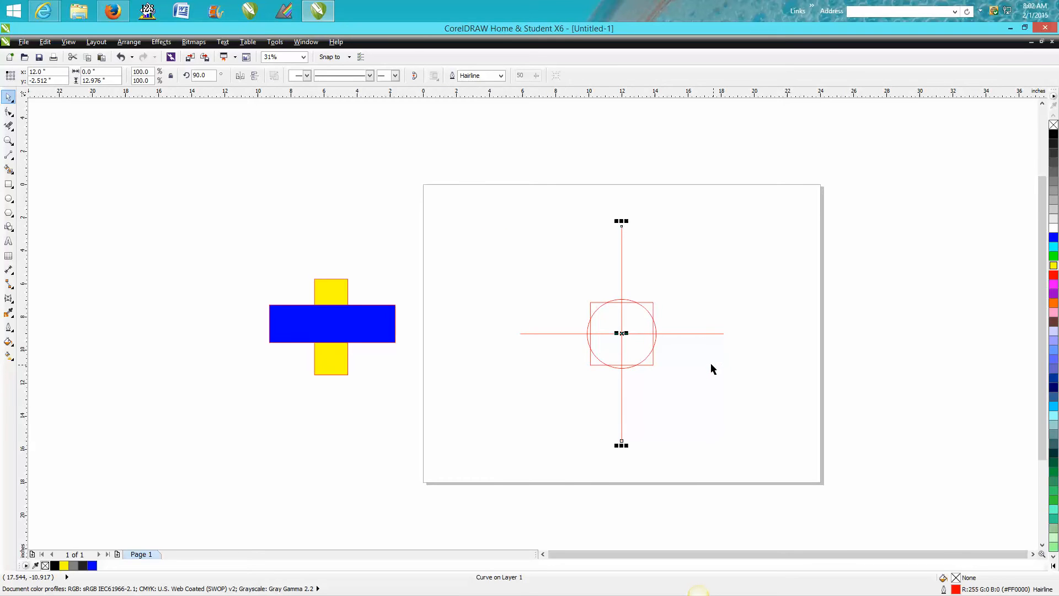
Move the two lines, the circle and the square apart, and center all four on the page together
drag(622, 333, 764, 308)
key(Escape)
click(627, 336)
drag(627, 335, 610, 240)
click(625, 303)
drag(625, 303, 591, 429)
drag(620, 334, 522, 367)
drag(396, 175, 809, 505)
key(p)
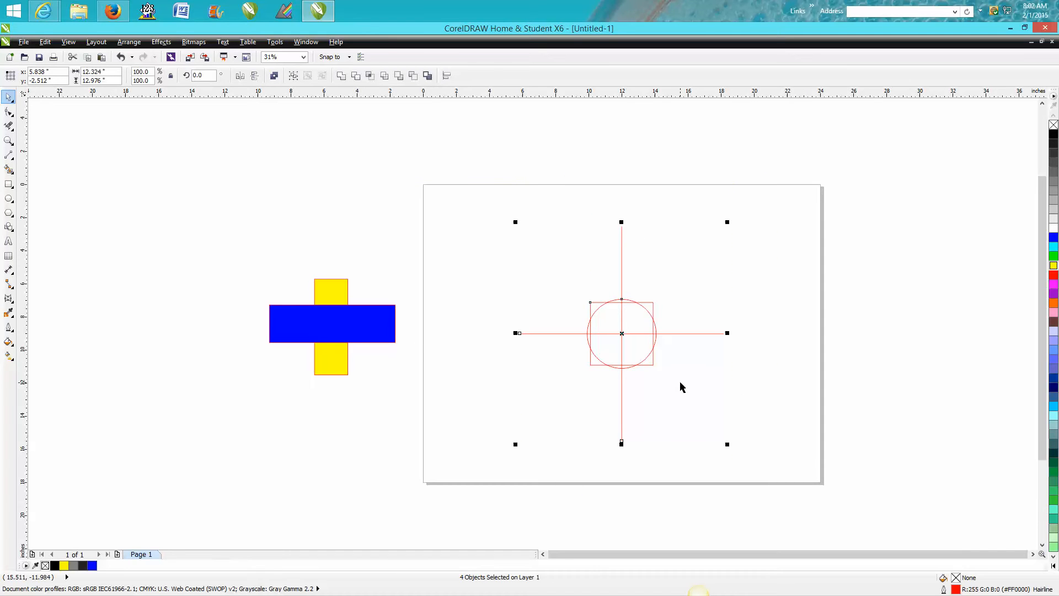
Shift the four centered shapes to the upper right, and spread the lines, circle and square apart from one another
drag(629, 333, 738, 296)
click(747, 337)
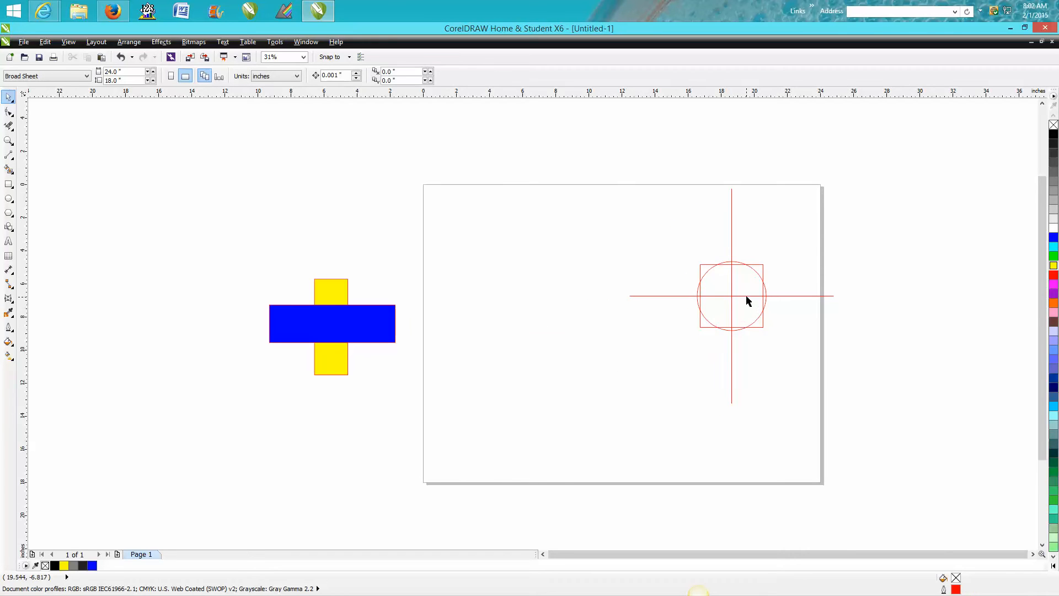
click(747, 297)
drag(737, 295, 726, 440)
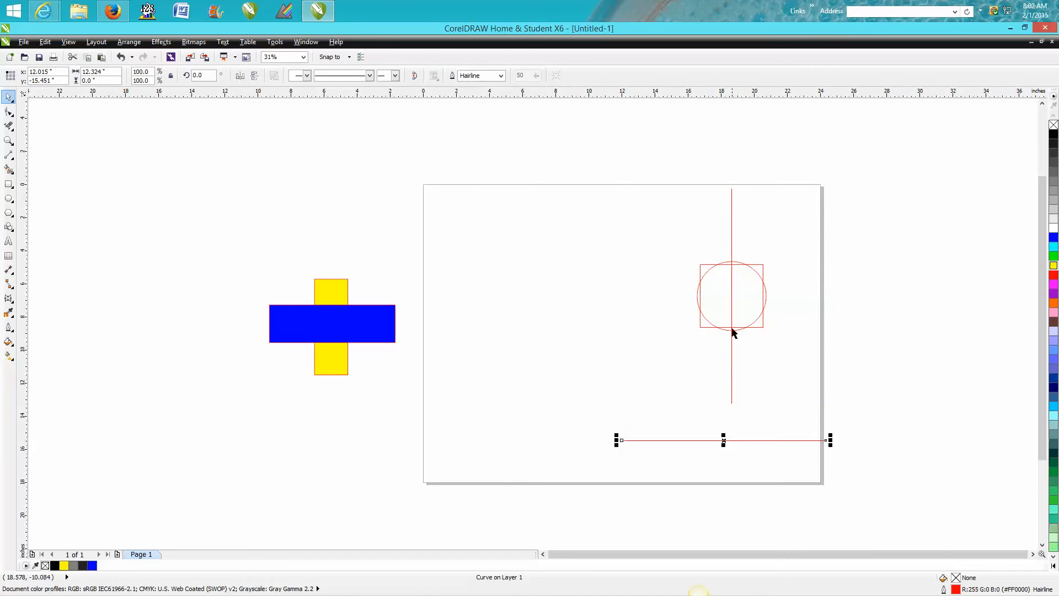
click(732, 298)
drag(732, 296, 662, 331)
click(698, 293)
drag(730, 297, 754, 210)
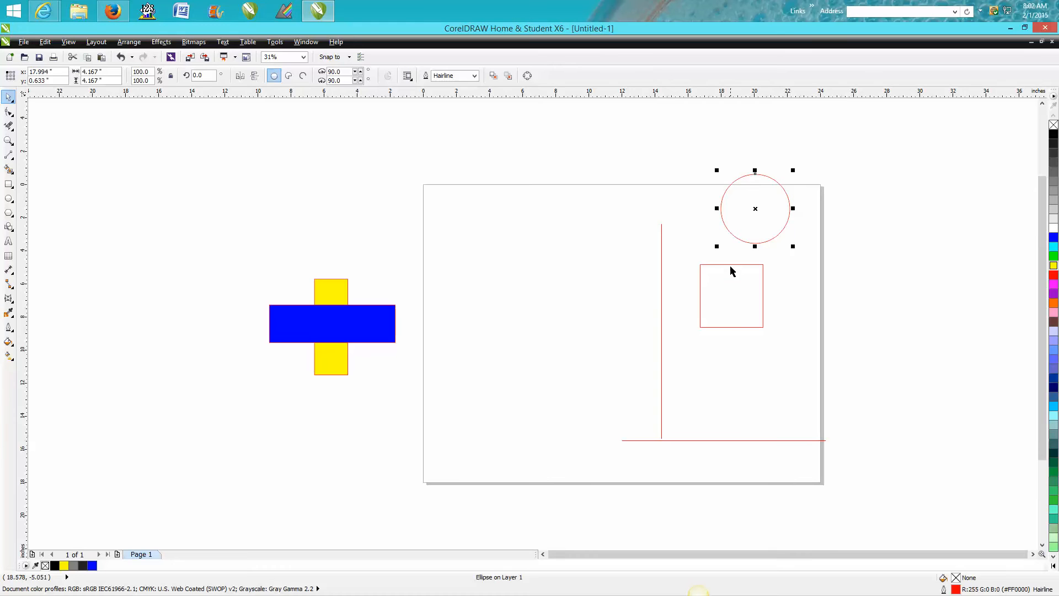
click(731, 266)
drag(736, 296, 520, 283)
Align the circle to the square's center, both horizontally and vertically
click(751, 243)
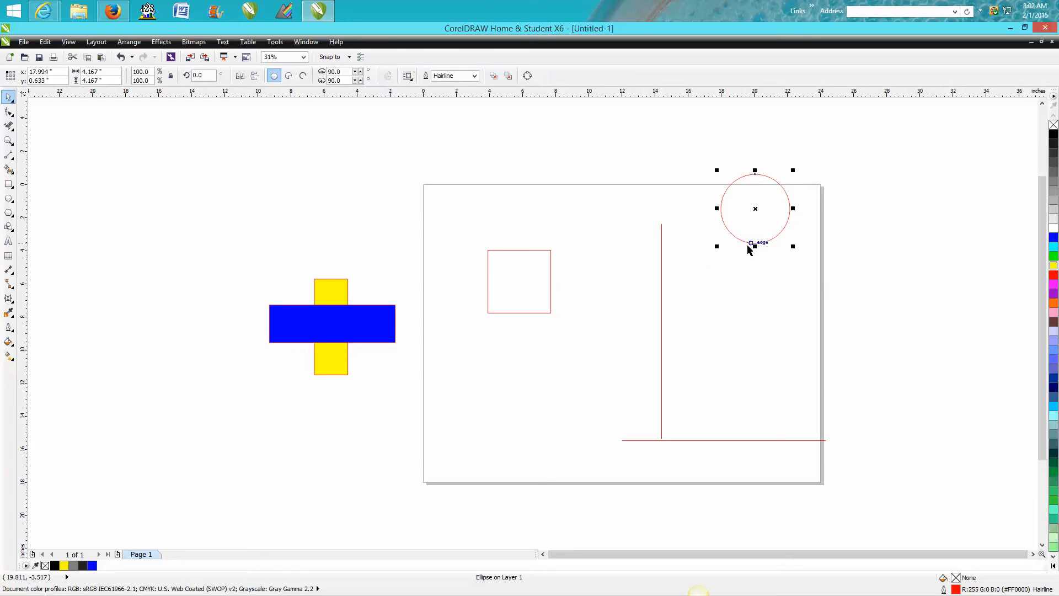
shift+click(550, 285)
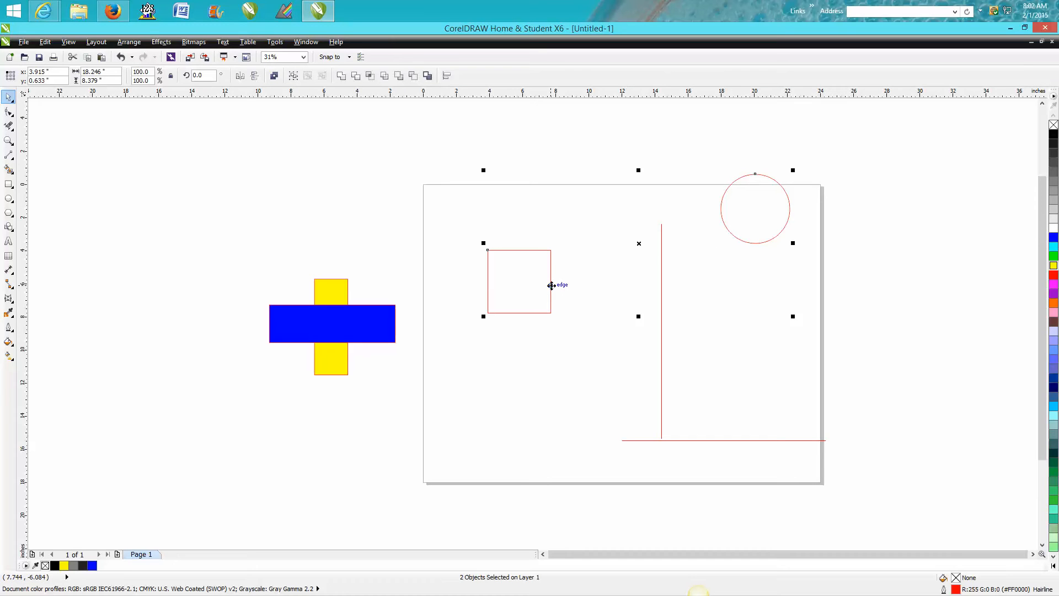
key(c)
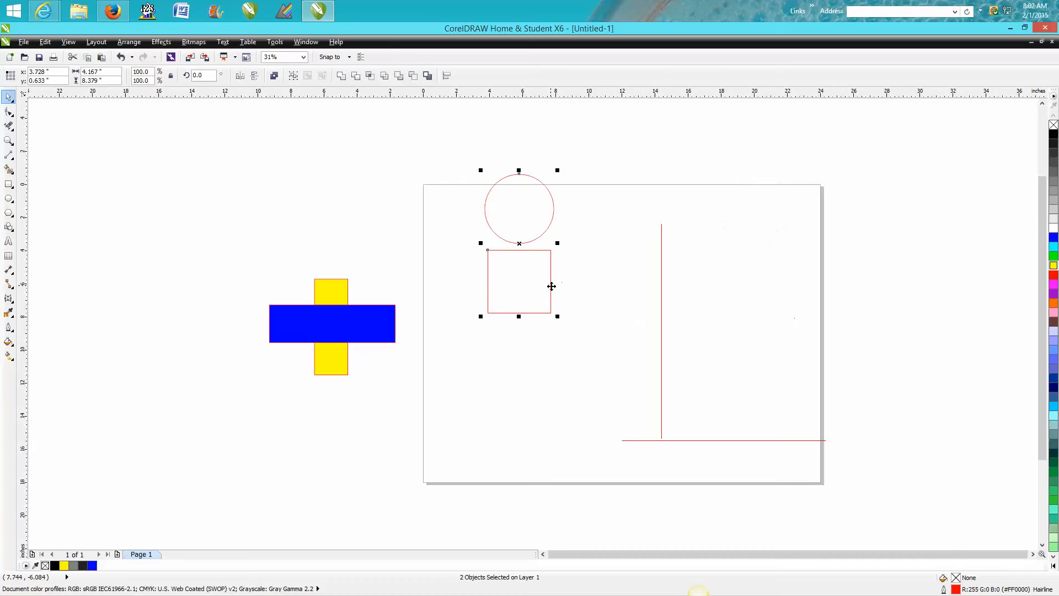
key(e)
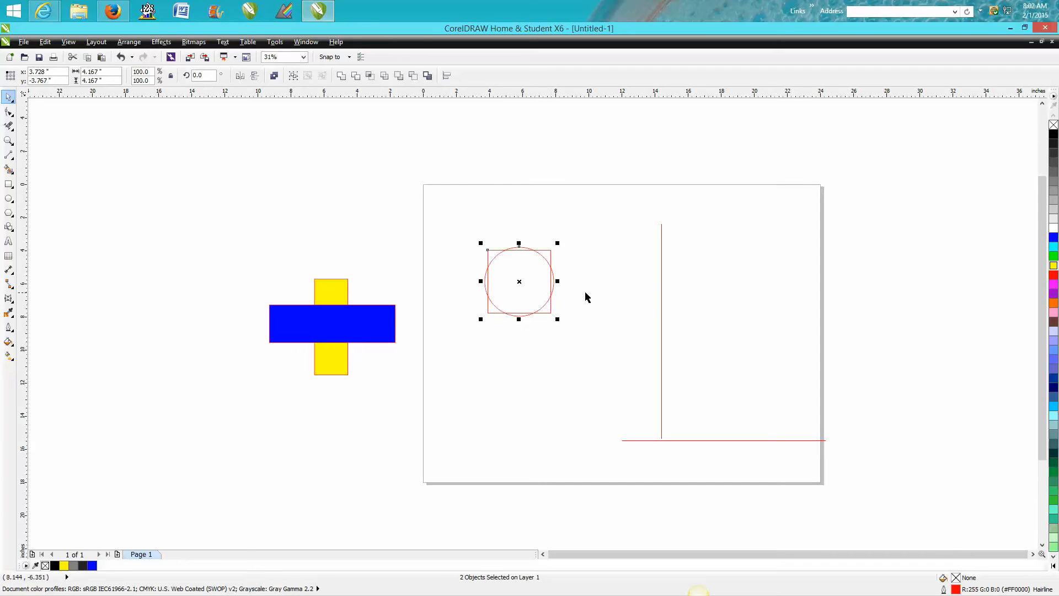
Align the vertical line to the square's center in both directions
click(662, 299)
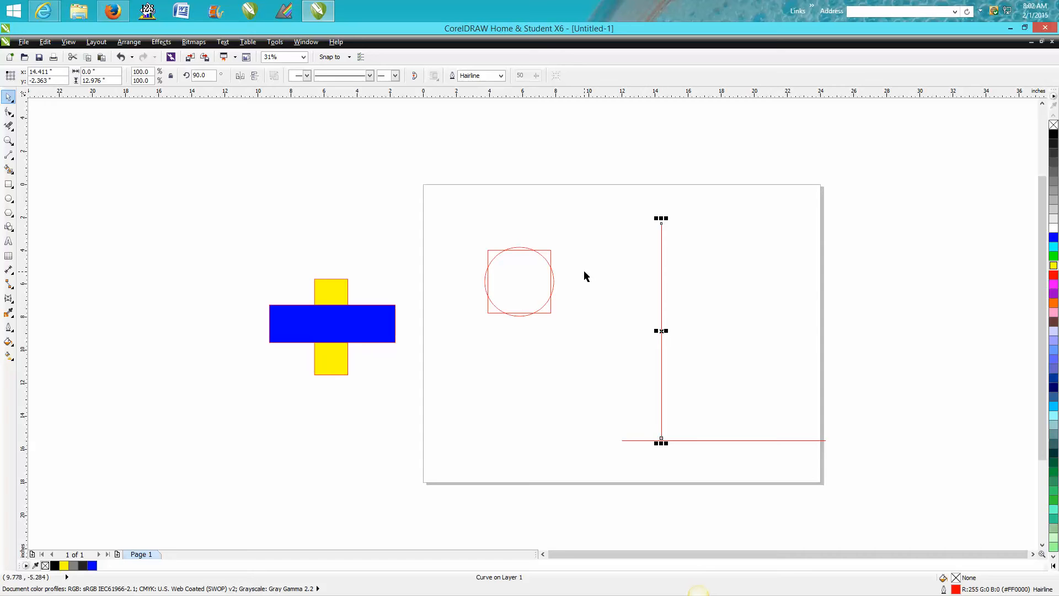
shift+click(552, 260)
key(c)
key(e)
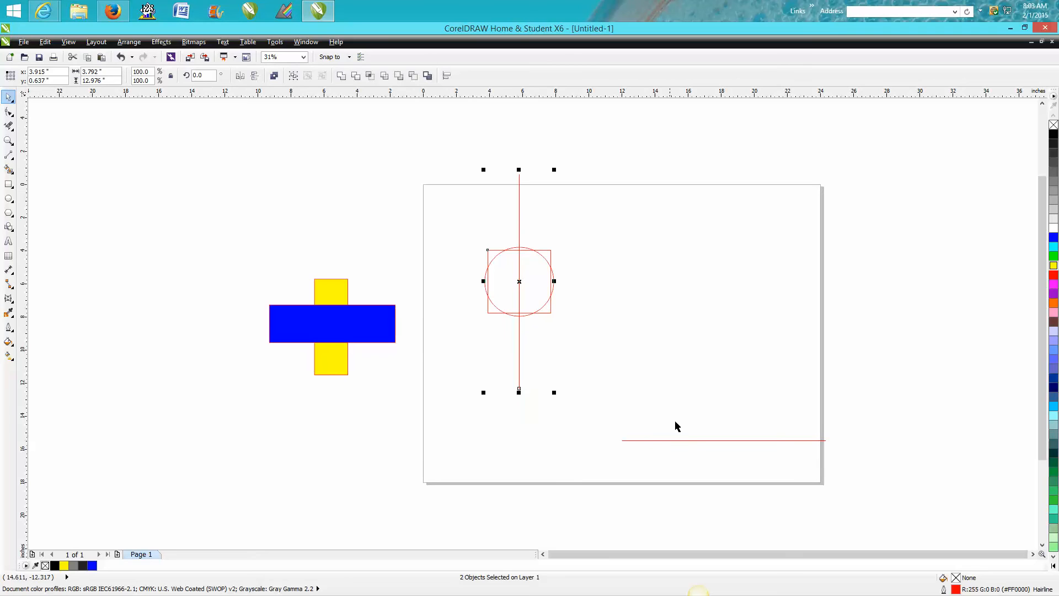
key(Escape)
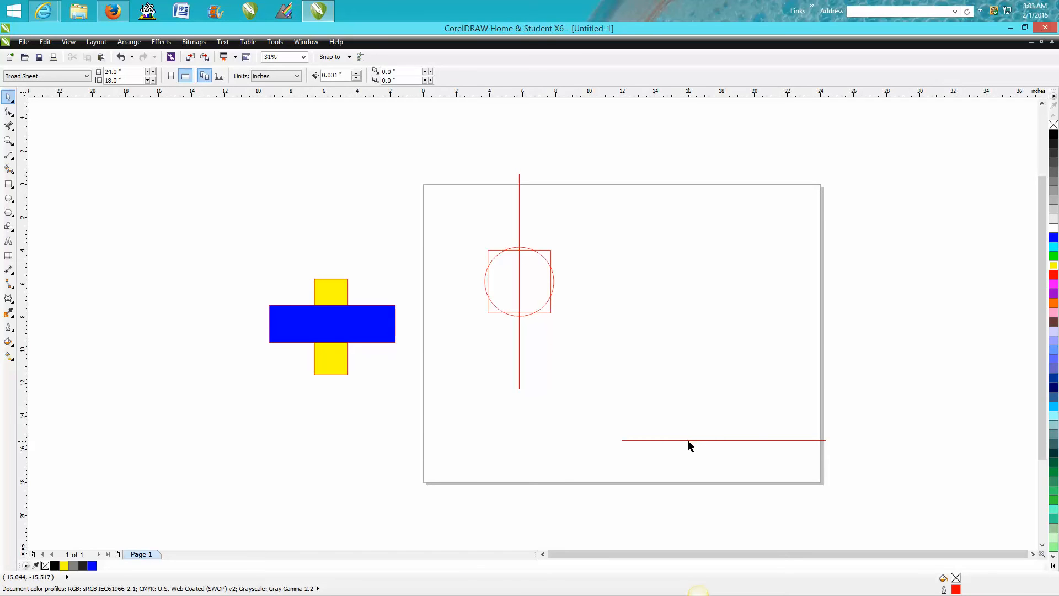
Align the horizontal line to the square's center in both directions
click(690, 440)
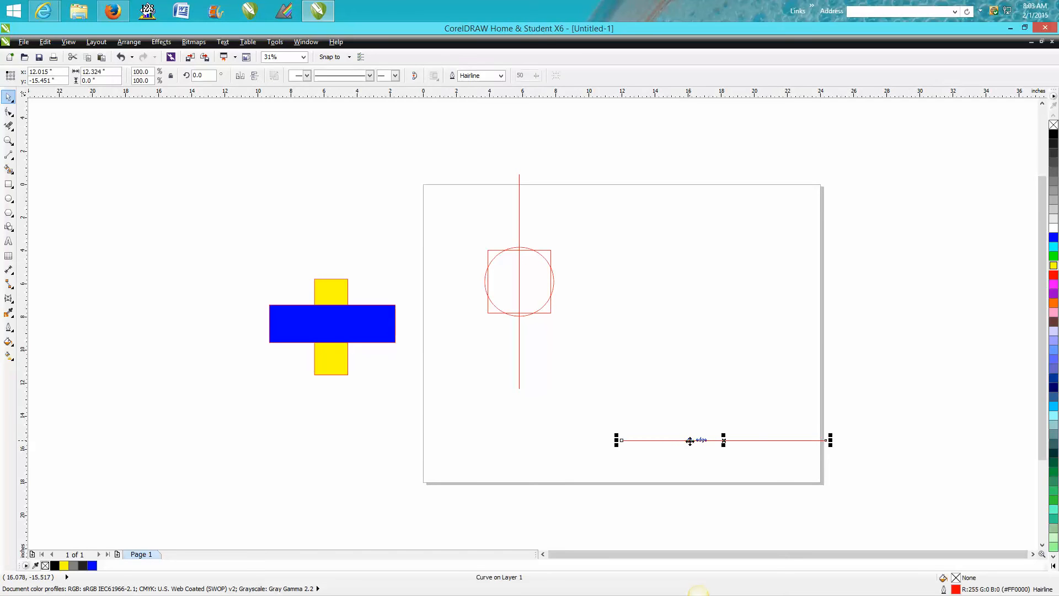
shift+click(550, 313)
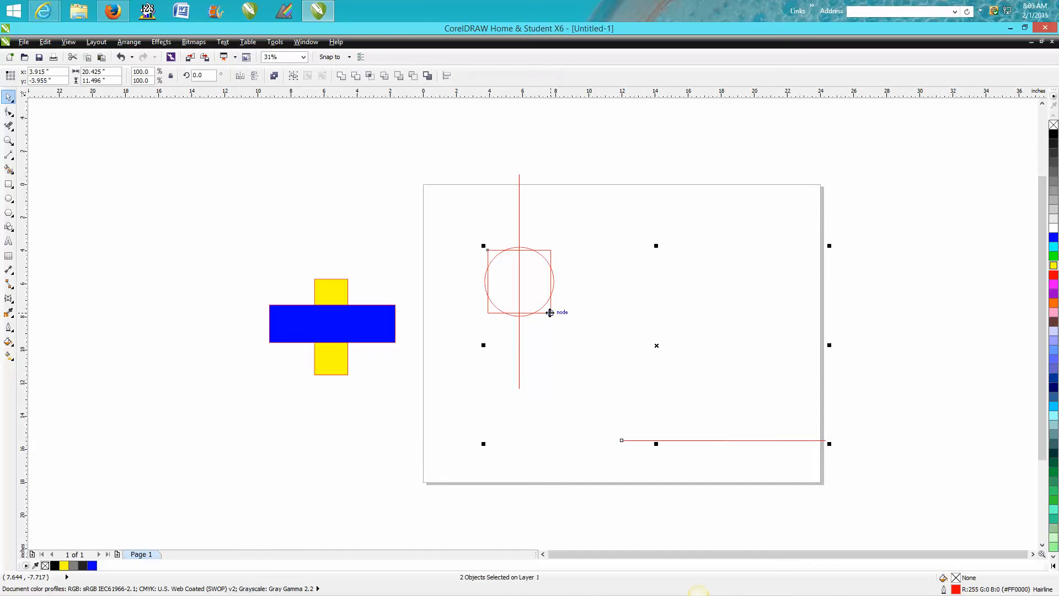
key(c)
key(e)
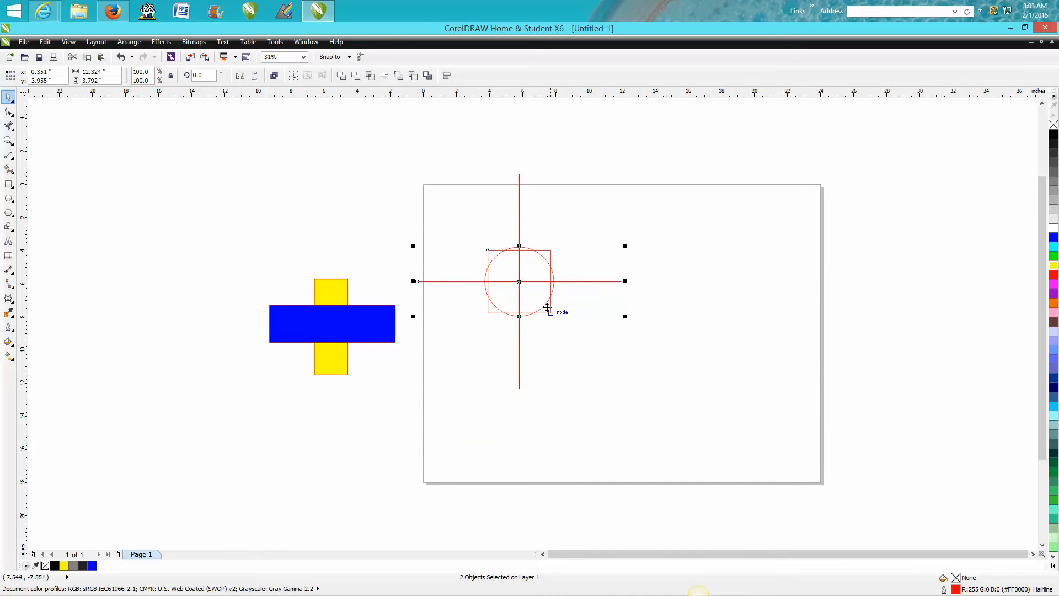
Separate the square, the horizontal line and the circle across the right half of the page, away from the vertical line
drag(521, 282, 696, 388)
click(703, 357)
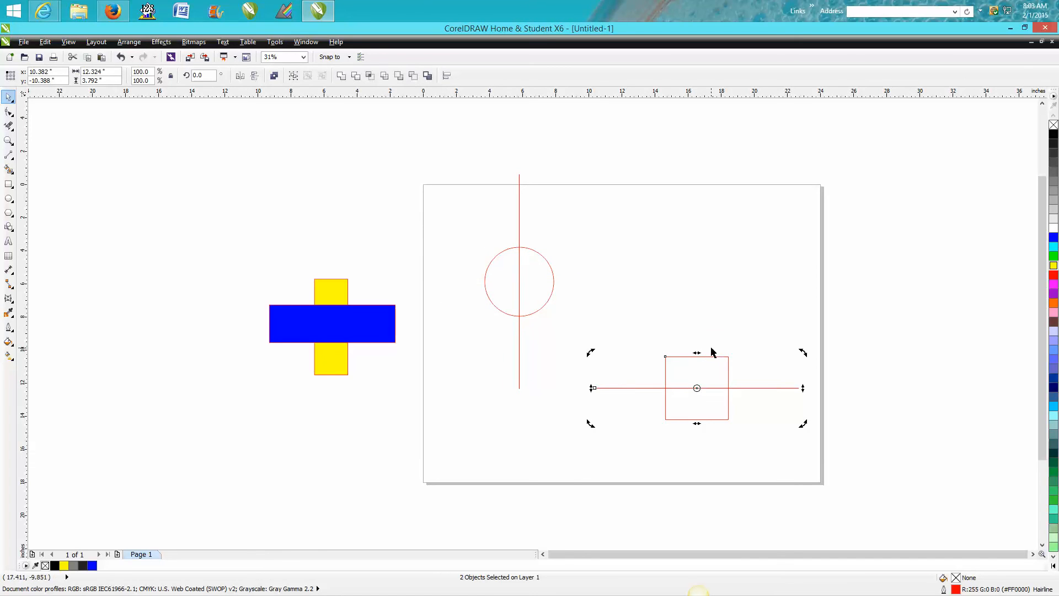
click(711, 356)
mouse_move(702, 385)
mouse_down()
mouse_move(702, 319)
mouse_move(697, 362)
mouse_move(715, 391)
mouse_up()
click(722, 357)
click(721, 354)
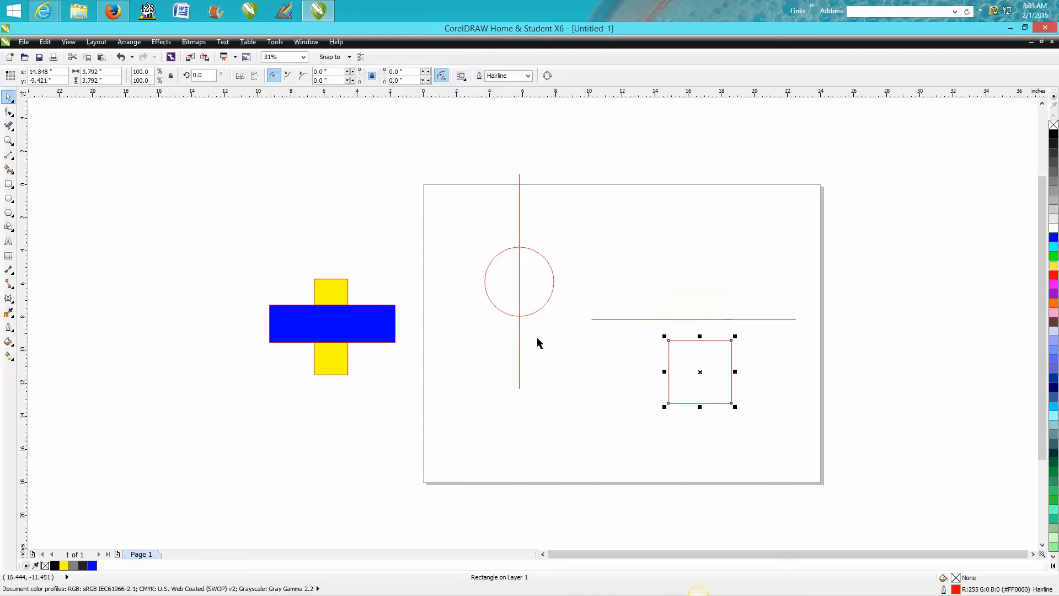
click(517, 313)
drag(519, 282, 666, 247)
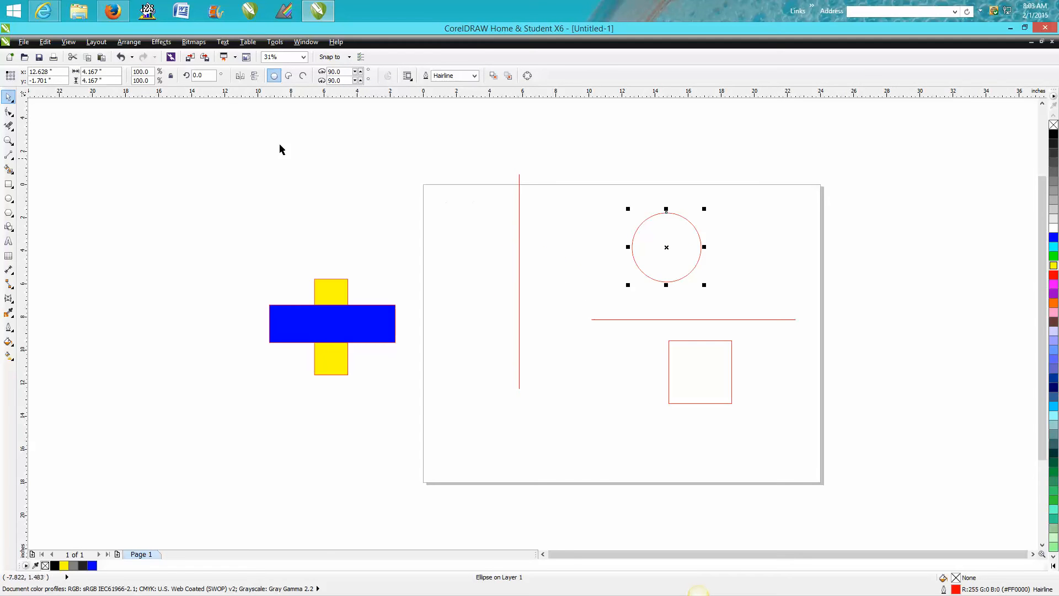
Align both lines, the circle and the square on common horizontal and vertical centers, and move the group toward the page's middle
click(129, 42)
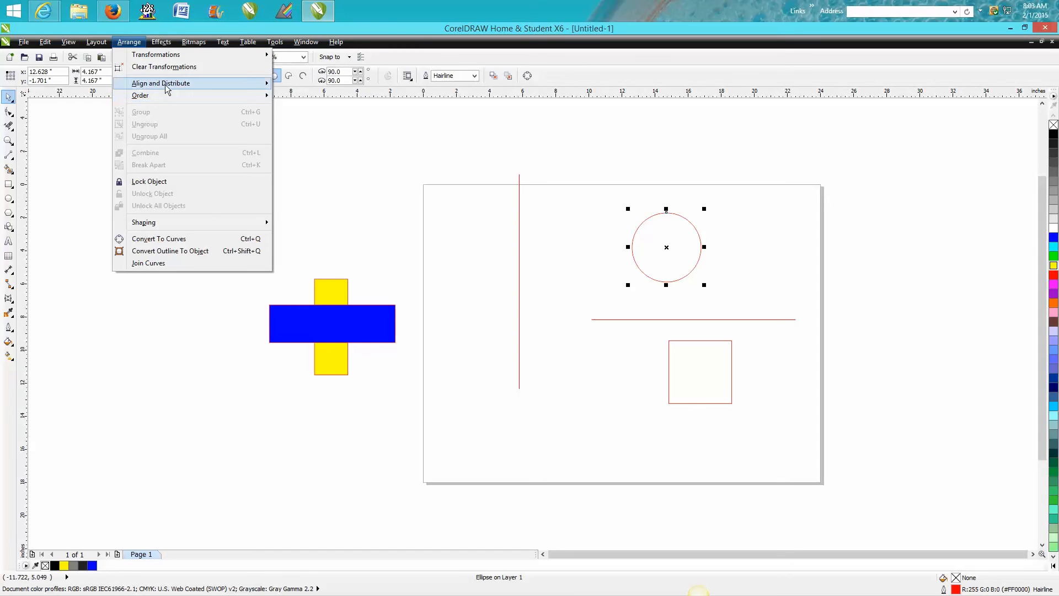
mouse_move(166, 84)
click(315, 204)
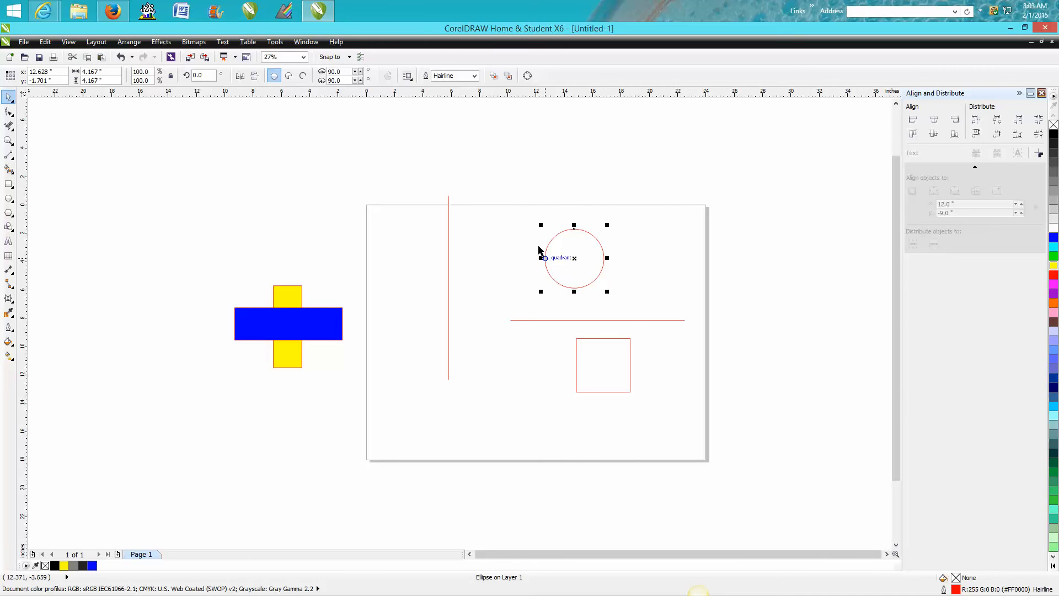
drag(422, 184, 737, 430)
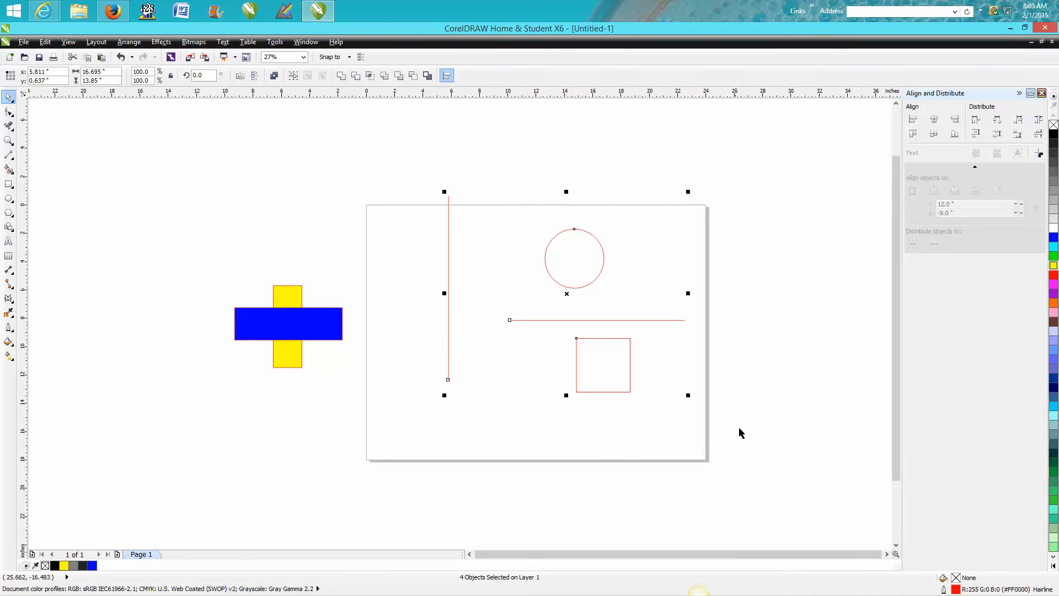
click(934, 119)
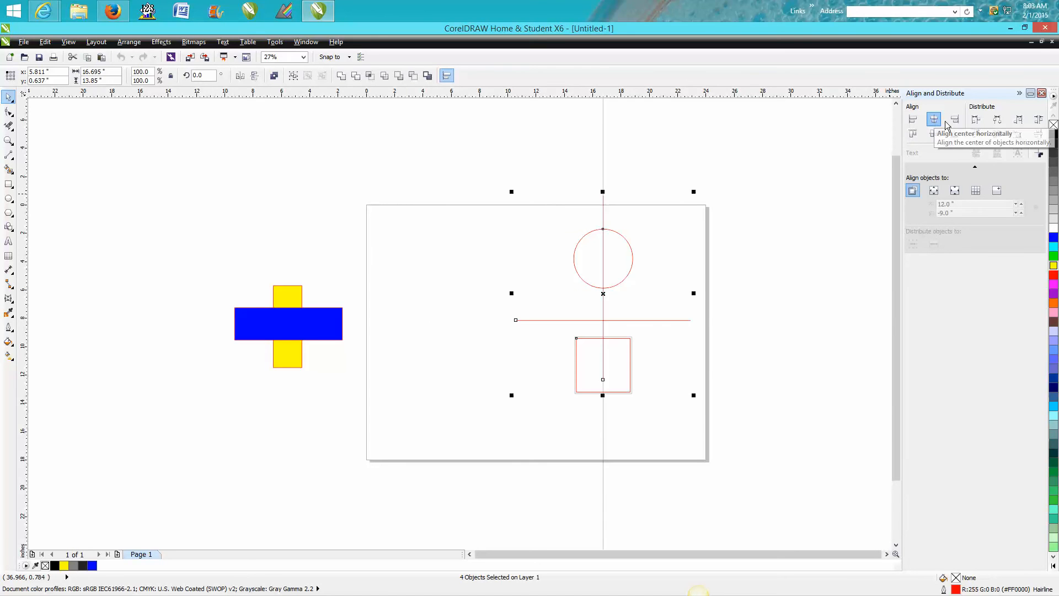
click(933, 134)
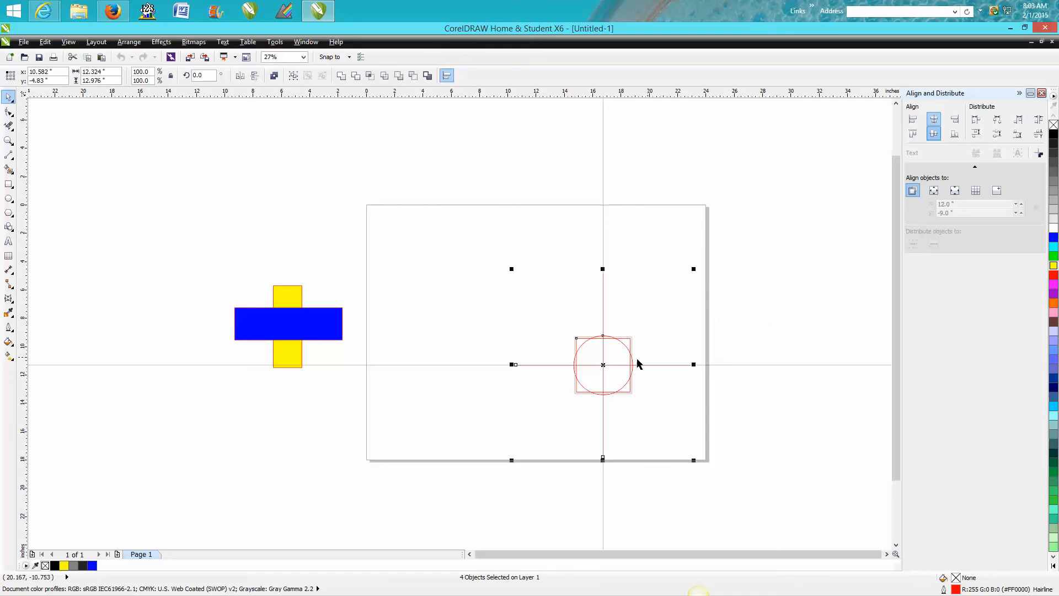
drag(604, 368, 550, 321)
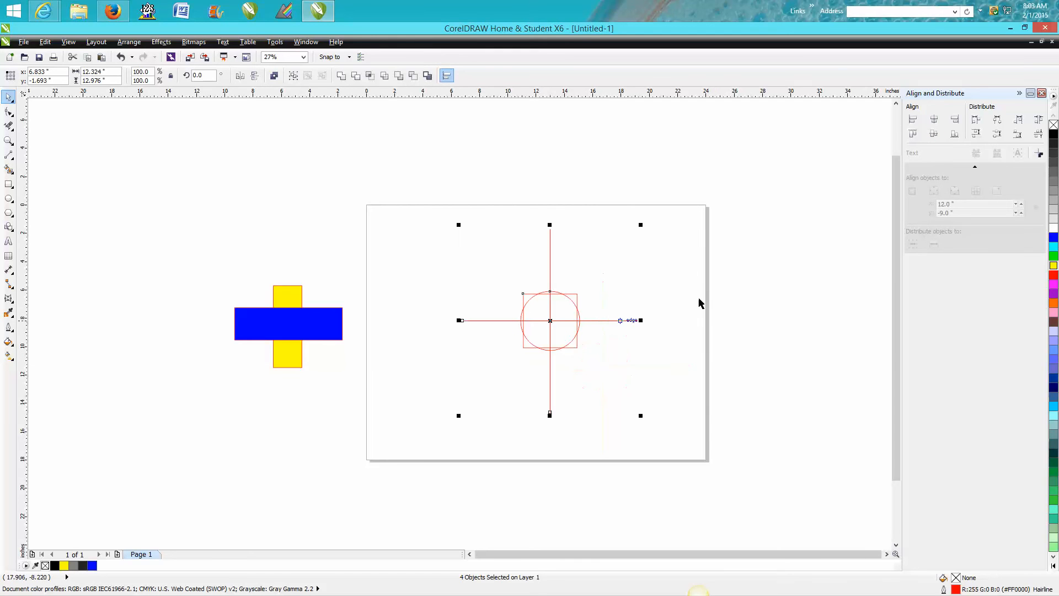
click(796, 265)
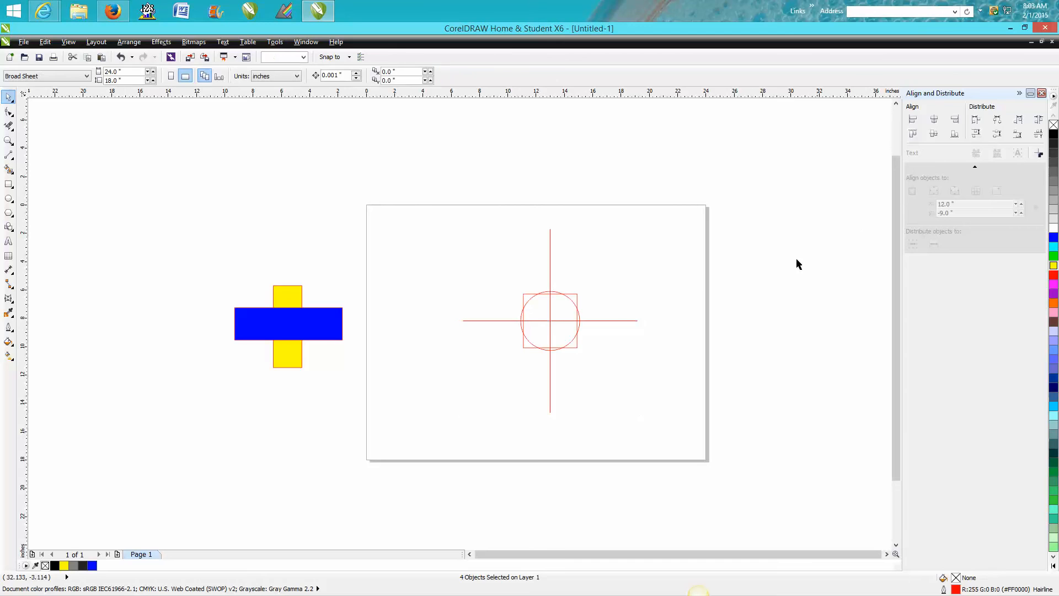
Align the horizontal line to the square's bottom edge, and switch the alignment to its top edge
click(620, 320)
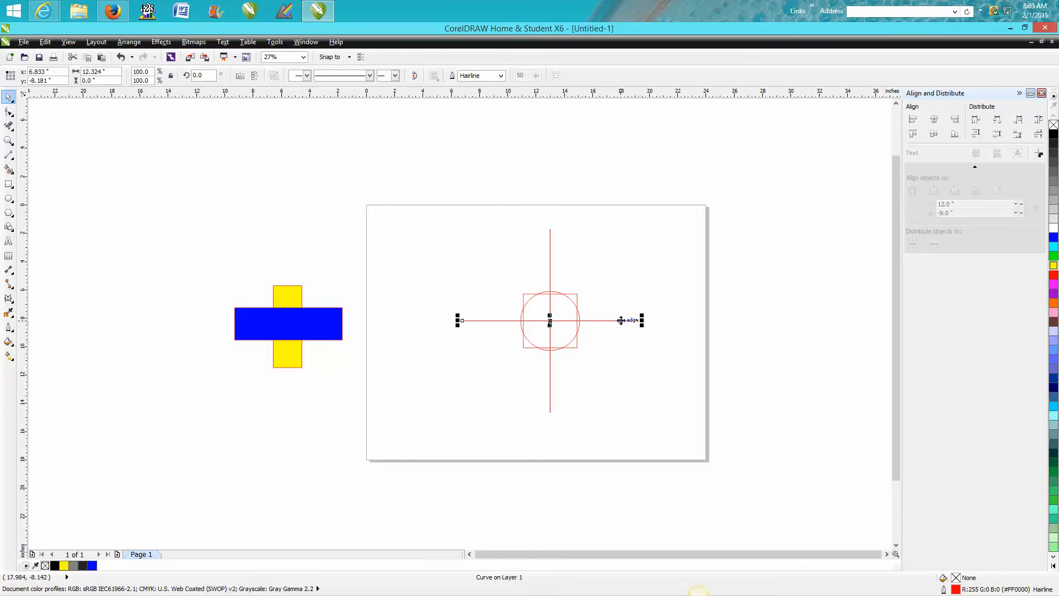
shift+click(528, 351)
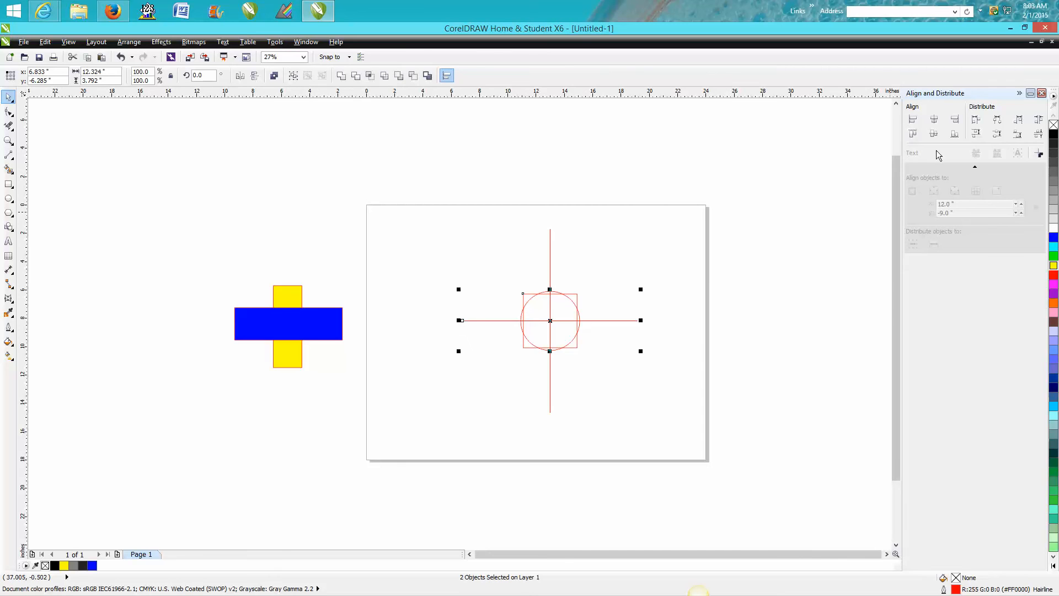
click(957, 135)
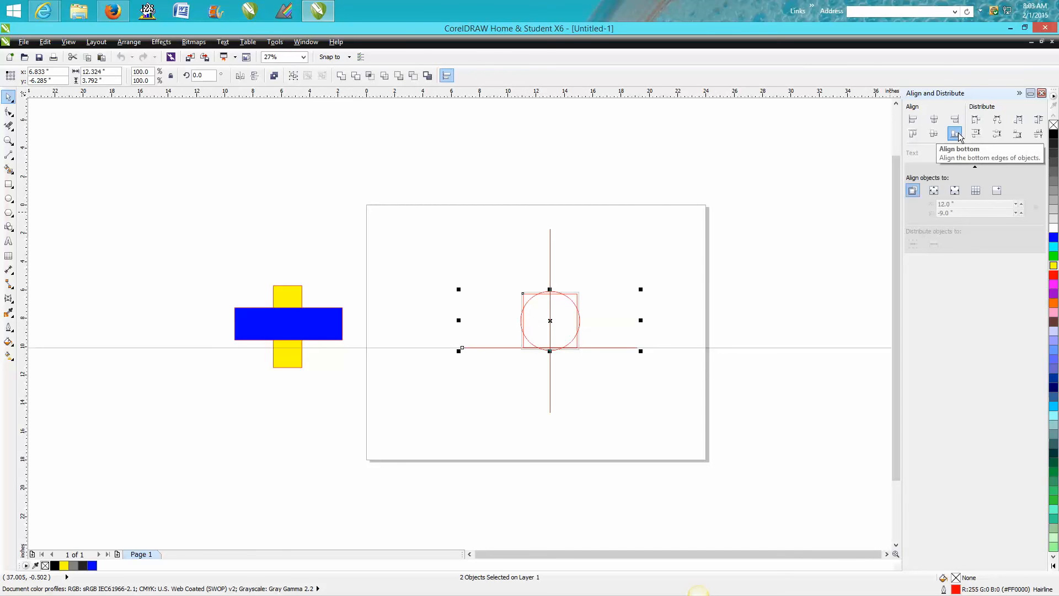
click(913, 134)
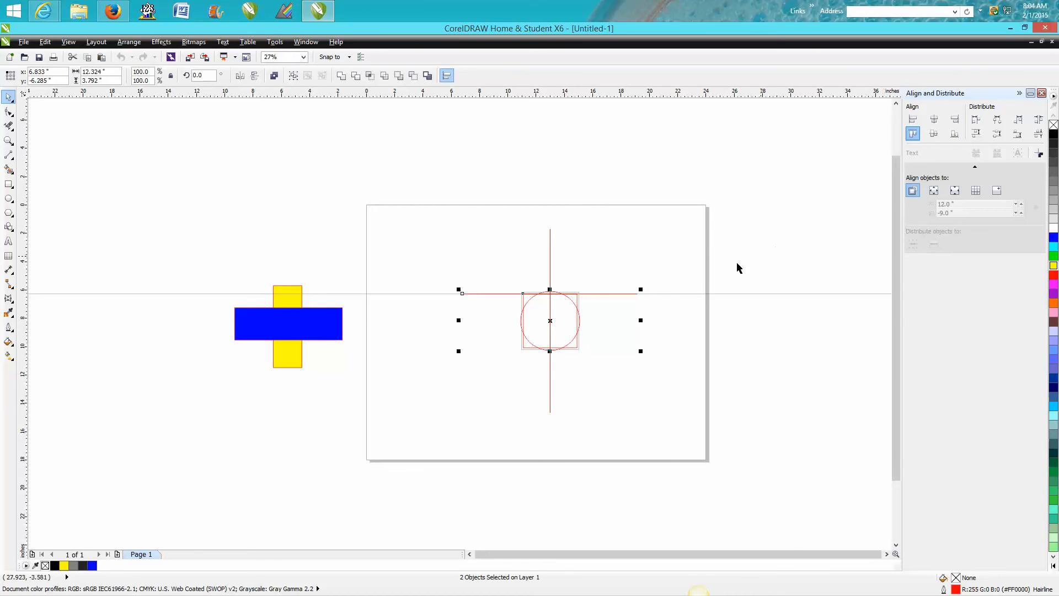
Delete the lines, circle and square, and move the crossed yellow and blue rectangles onto the middle of the page
drag(437, 220, 674, 433)
key(Delete)
drag(201, 270, 381, 408)
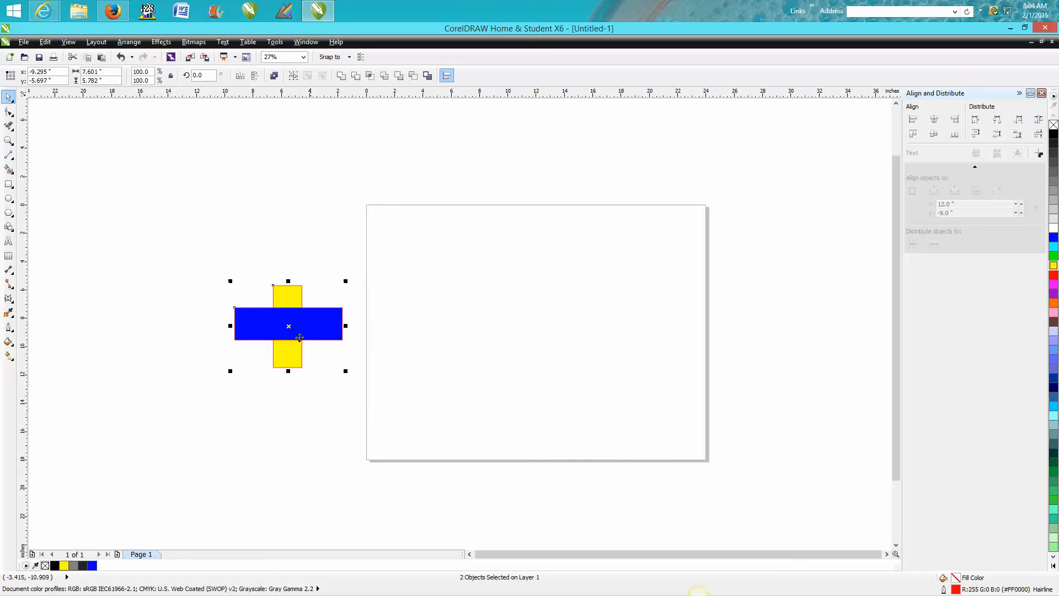
drag(284, 325, 445, 314)
drag(530, 310, 532, 310)
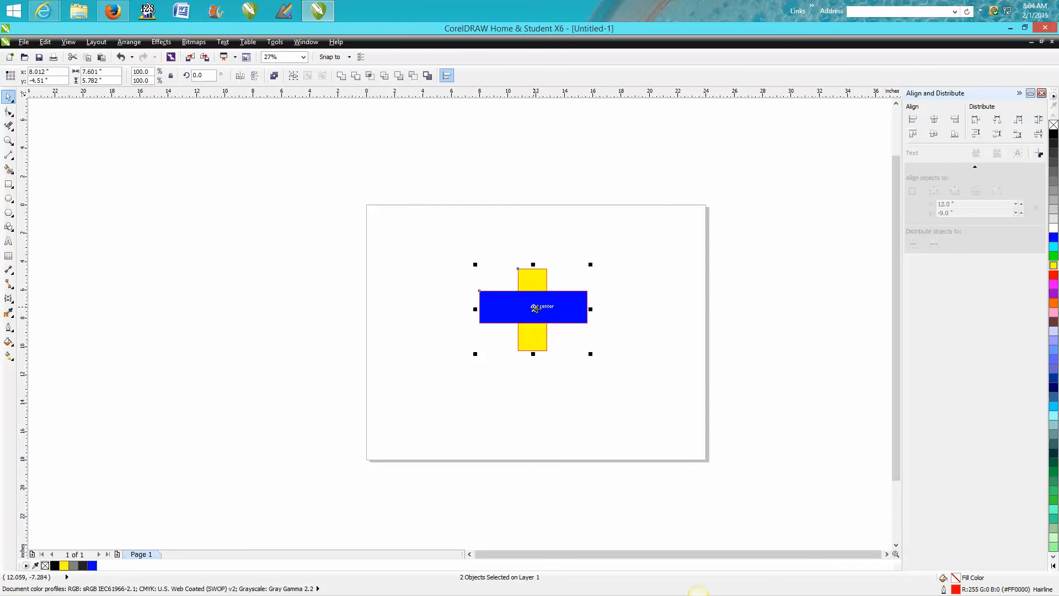
Switch the blue rectangle repeatedly between back and front of the stacking order, leaving it behind the yellow one
click(582, 308)
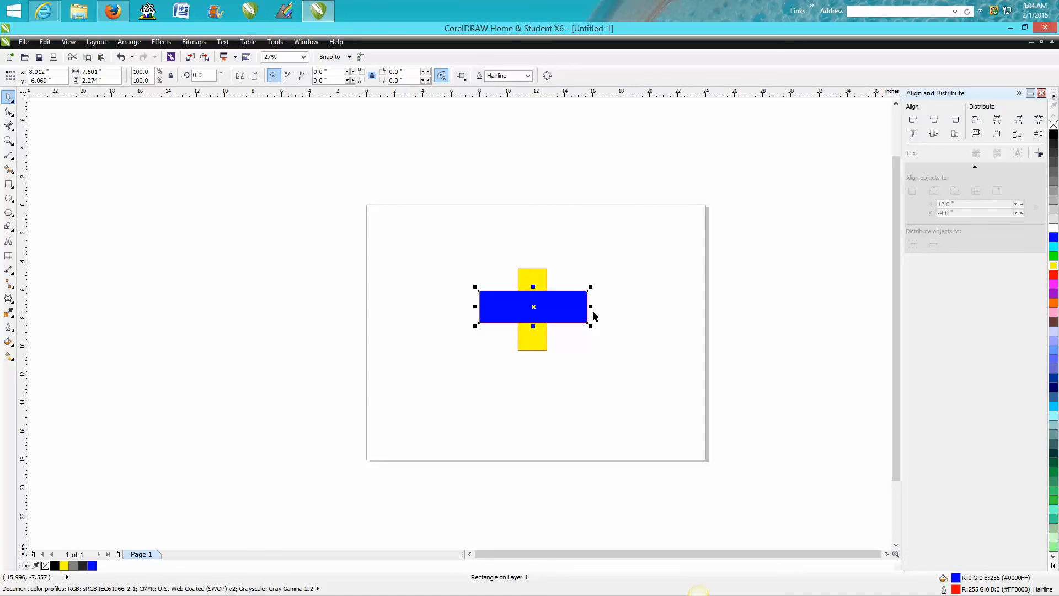
key(shift+Page_Down)
key(shift+Page_Up)
key(shift+Page_Down)
key(shift+Page_Up)
key(shift+Page_Down)
key(shift+Page_Up)
key(shift+Page_Down)
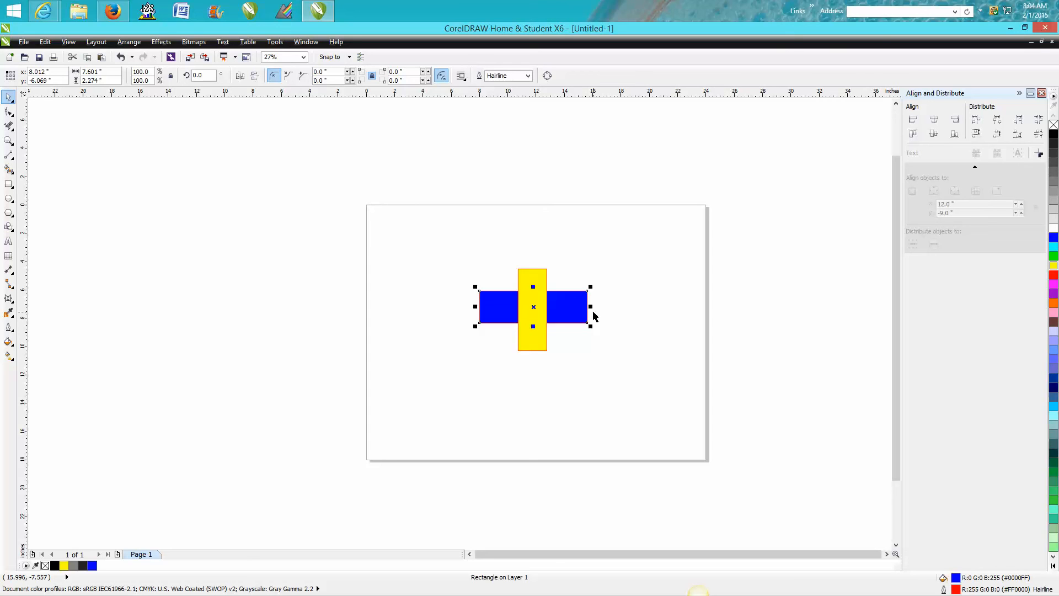
key(shift+Page_Up)
key(shift+Page_Down)
key(shift+Page_Up)
key(shift+Page_Down)
Close the Align and Distribute docker and delete the yellow and blue rectangles
click(1041, 95)
drag(544, 254, 795, 412)
key(Delete)
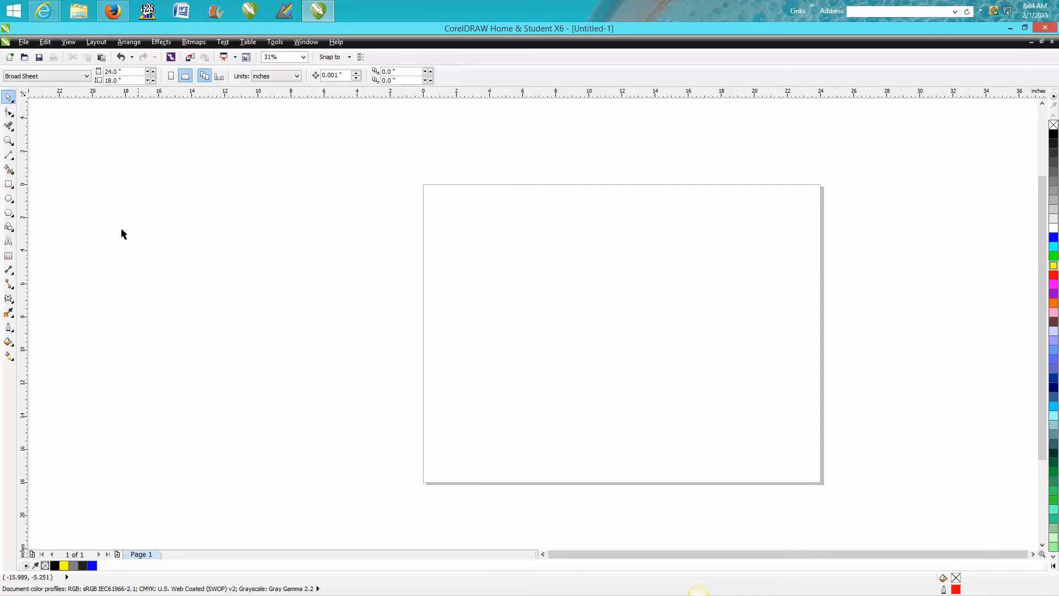
Draw a square about 3.93 inches wide in the left half of the page and fill it blue
click(9, 185)
drag(504, 269, 570, 334)
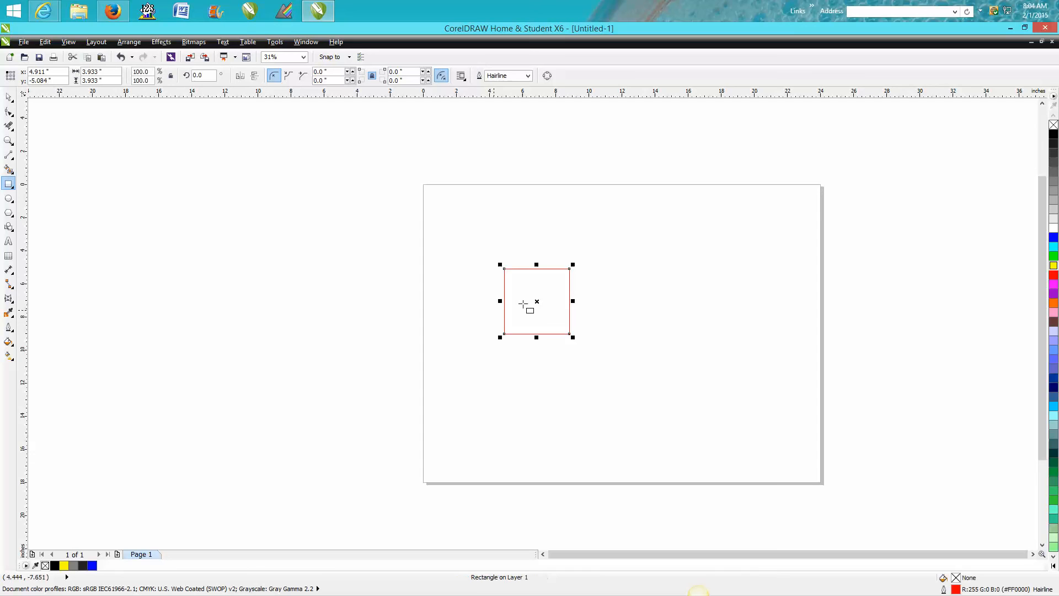
click(1053, 237)
click(9, 97)
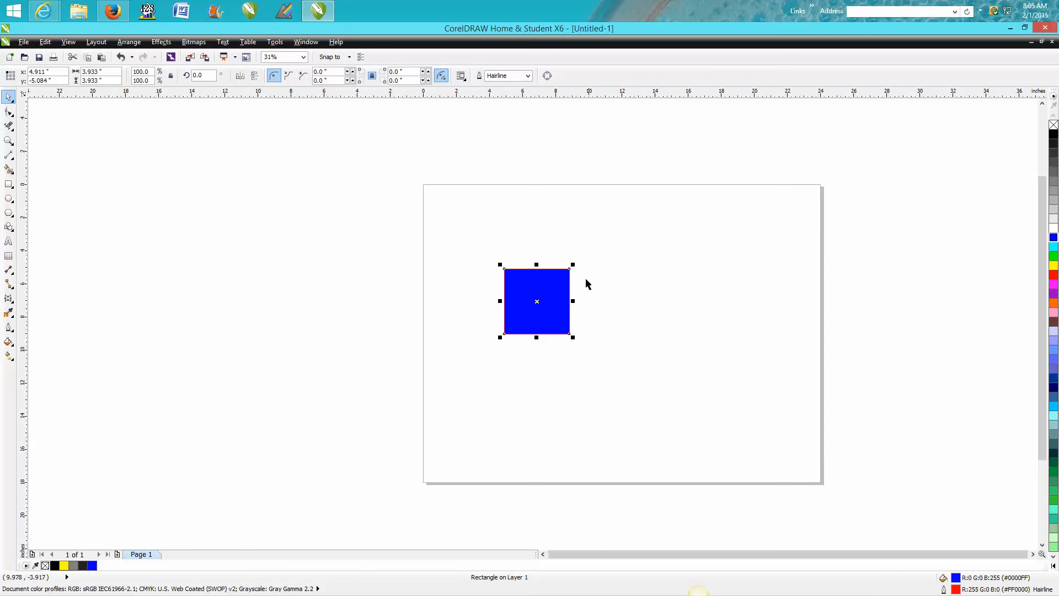
Place a copy just to the right of the blue square and repeat it until six squares form a row
drag(539, 302, 607, 302)
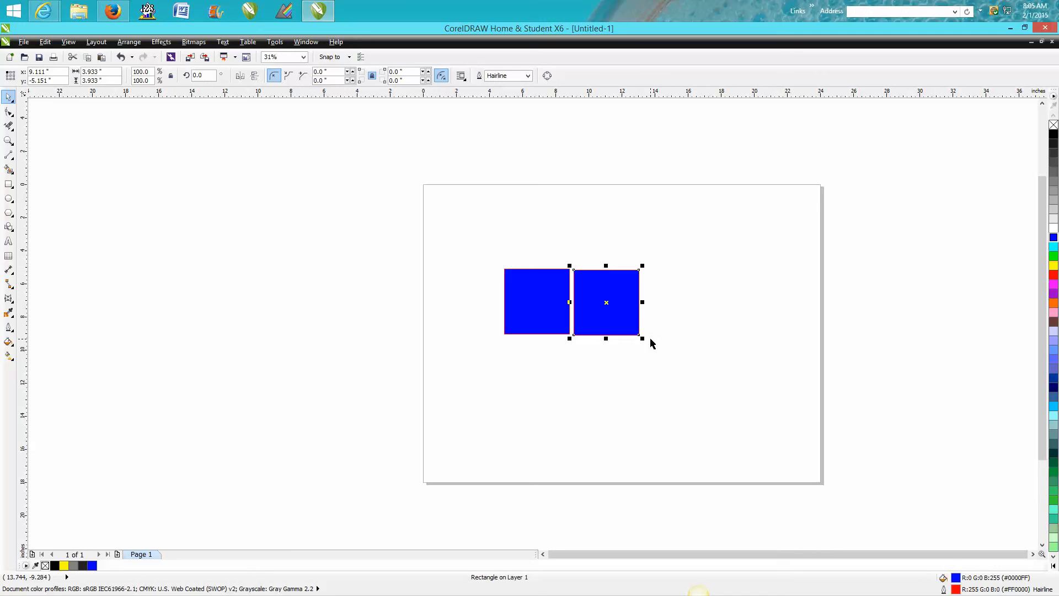
key(ctrl+r)
key(ctrl+r)
key(ctrl+r)
key(ctrl+r)
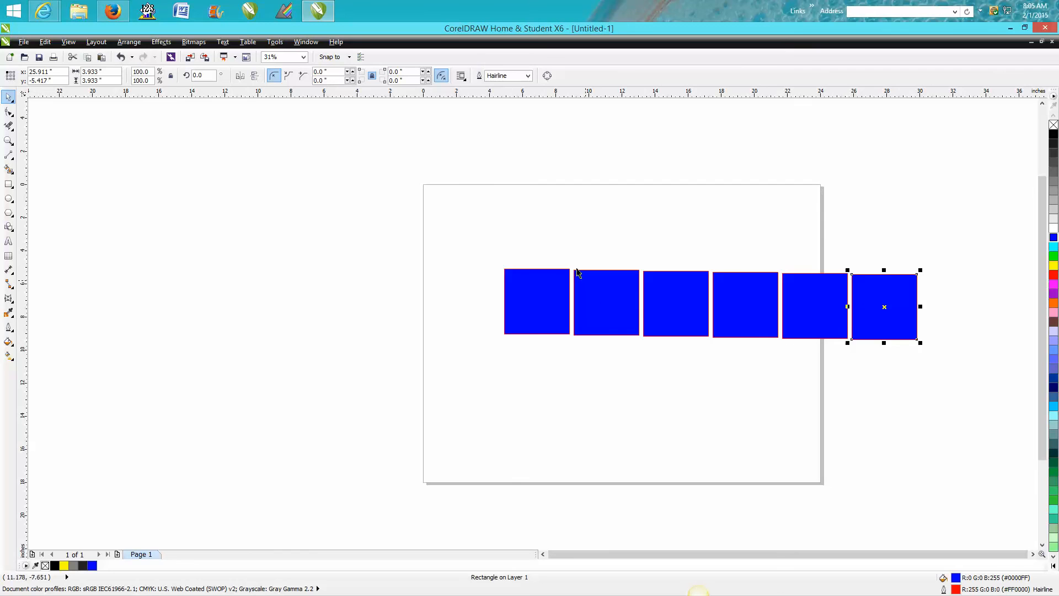
Delete the five copies and scatter eight new copies of the remaining blue square around the page in one move
drag(574, 246, 920, 393)
key(Delete)
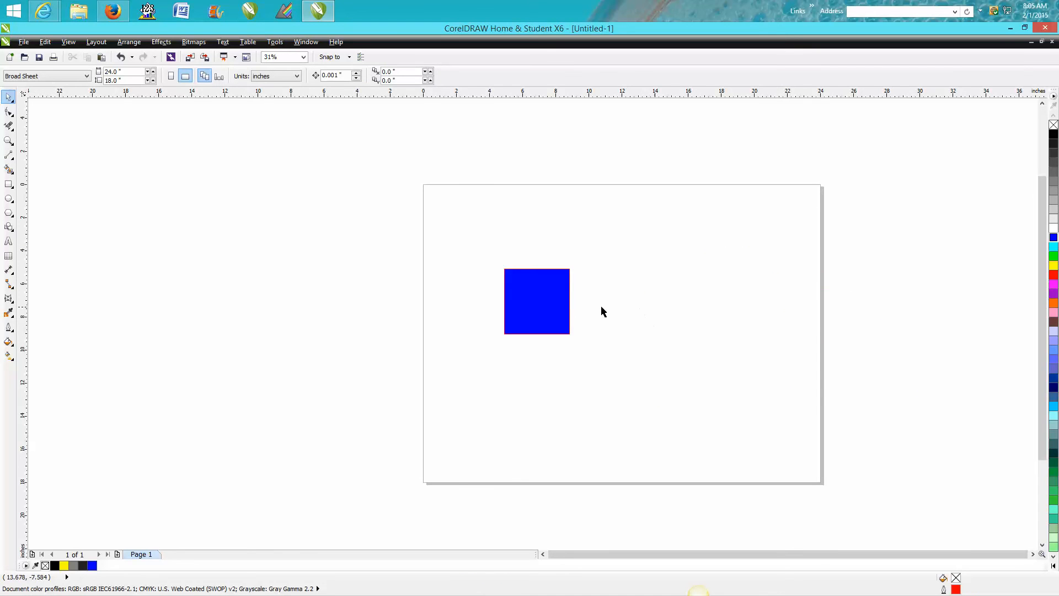
click(546, 307)
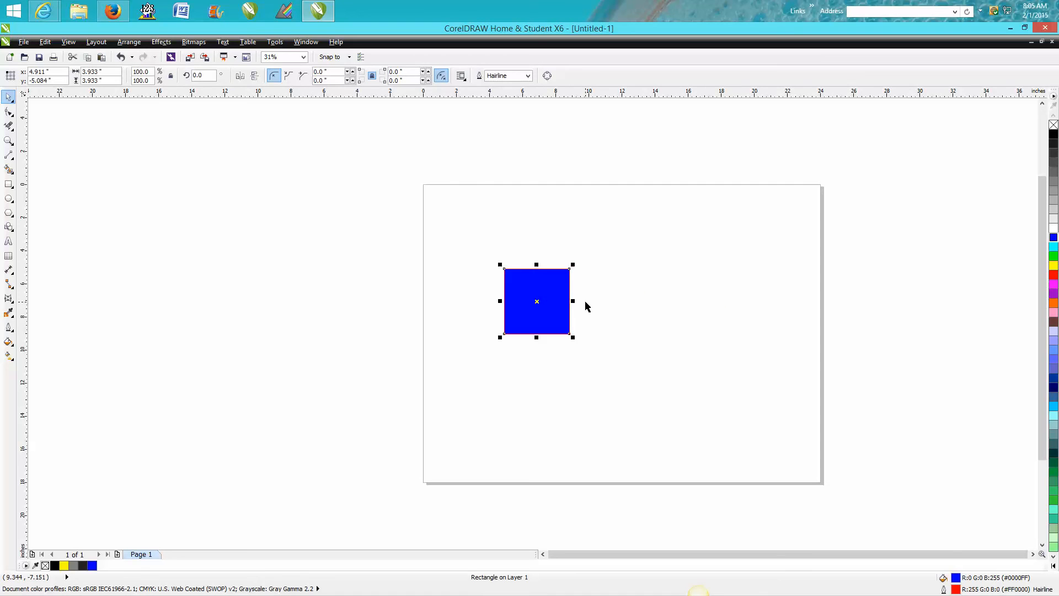
drag(540, 302, 643, 402)
key(space)
key(space)
key(space)
key(space)
key(space)
key(space)
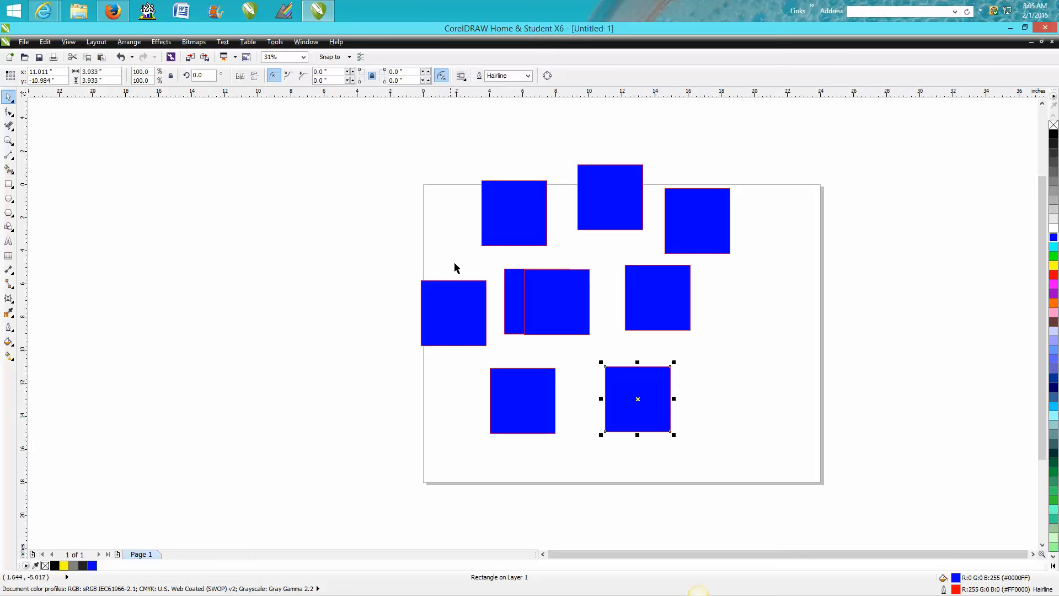
Delete all the blue squares except the upper-left one and move that one to the middle of the page
drag(412, 208, 713, 460)
key(Delete)
click(697, 241)
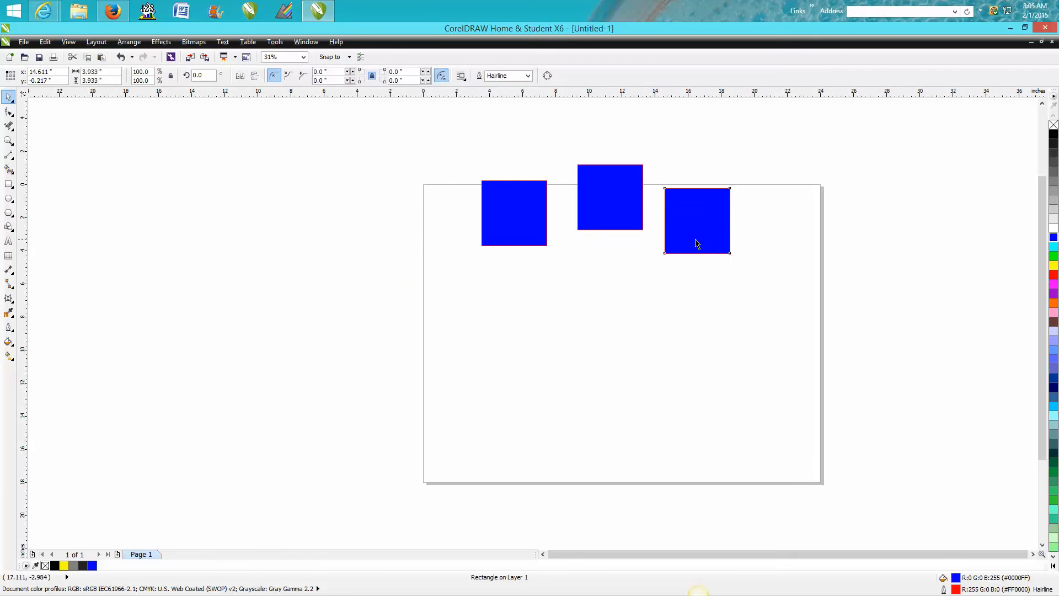
key(Delete)
click(624, 205)
key(Delete)
drag(516, 212, 615, 327)
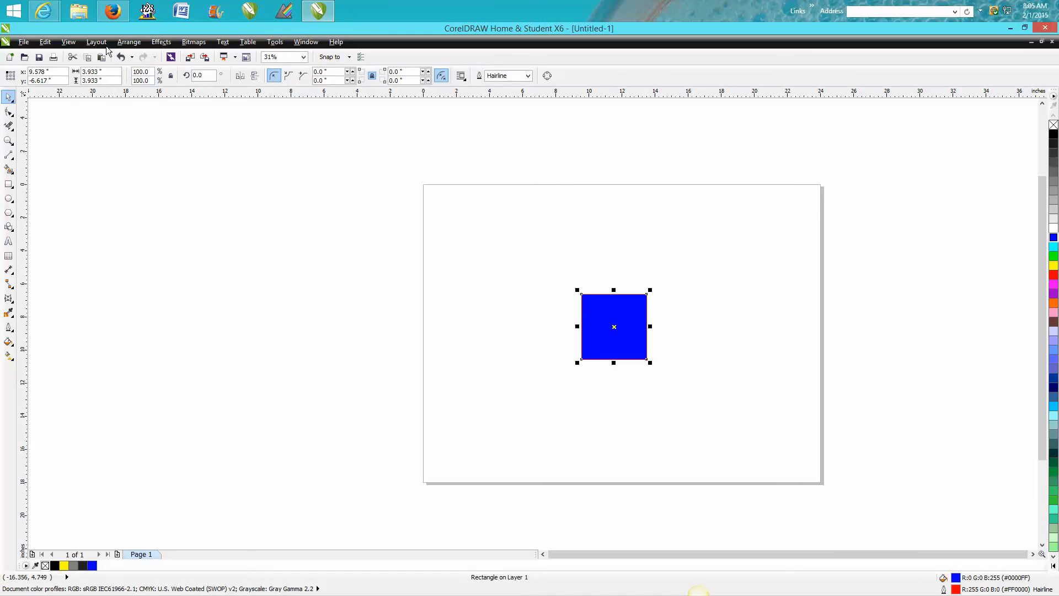
Copy the blue square, paste it on the same page and move the pasted copy to the original's upper left
click(46, 44)
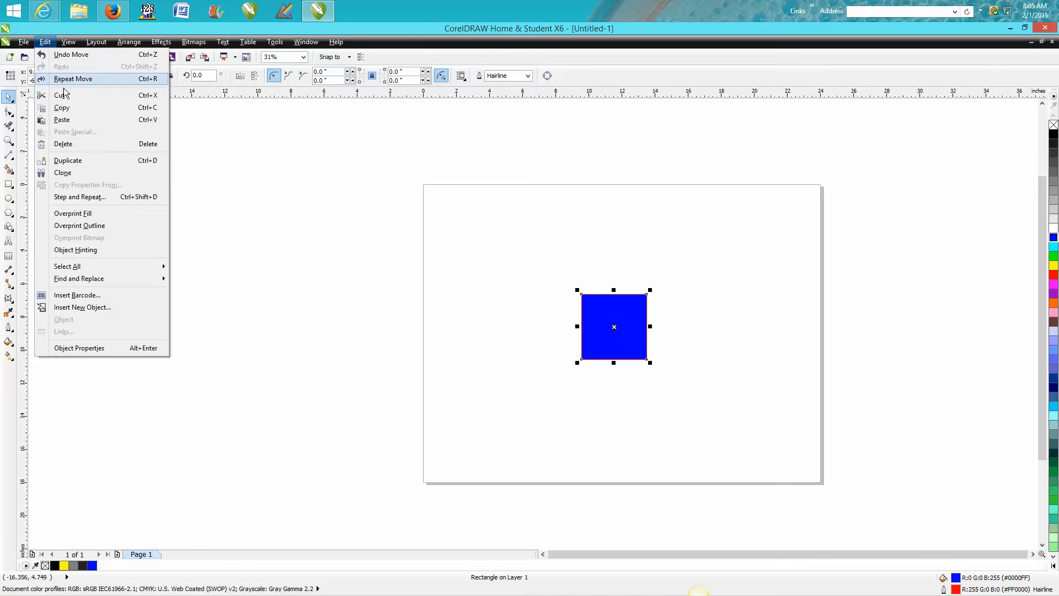
click(70, 107)
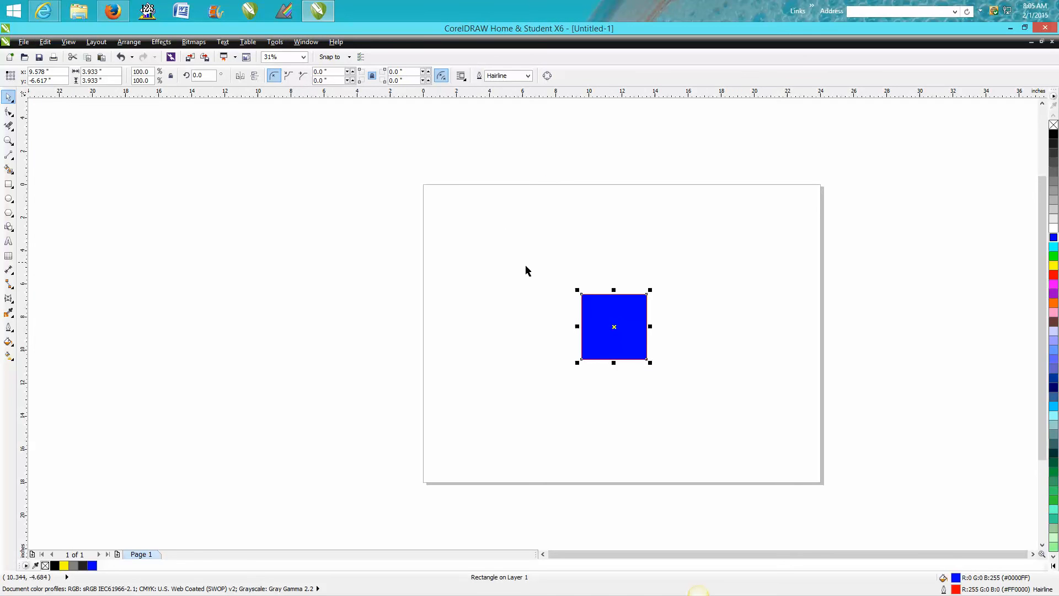
right_click(488, 262)
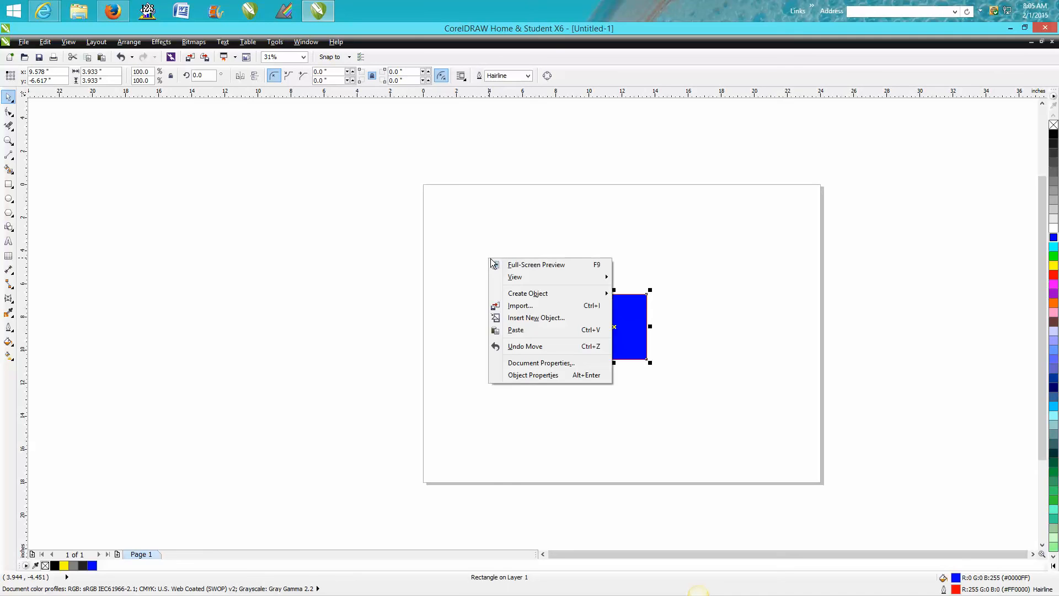
click(518, 333)
drag(611, 327, 532, 277)
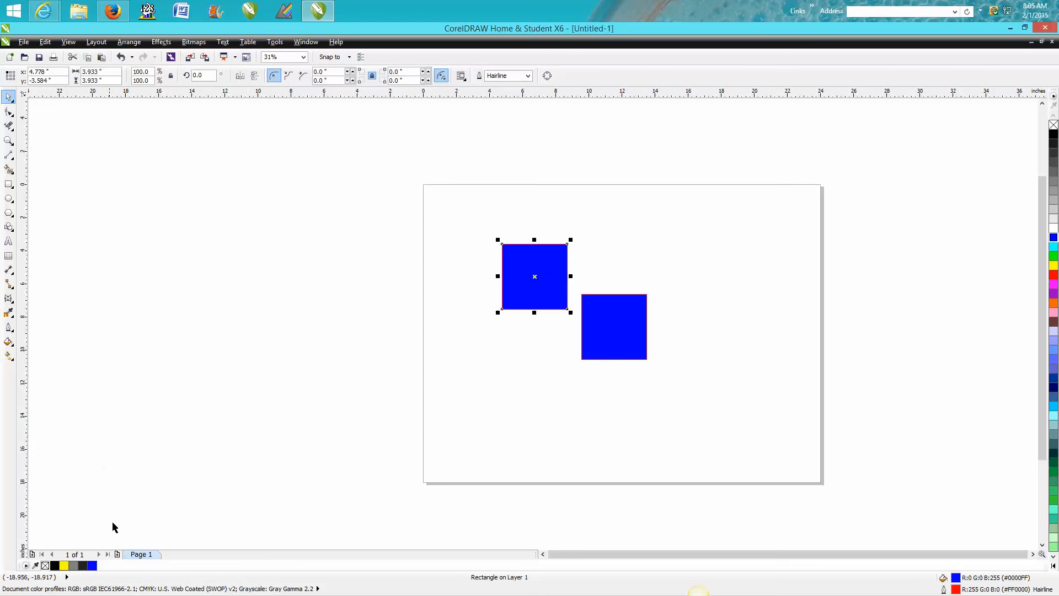
Add a second page after Page 1 and paste the copied blue square onto it
click(117, 554)
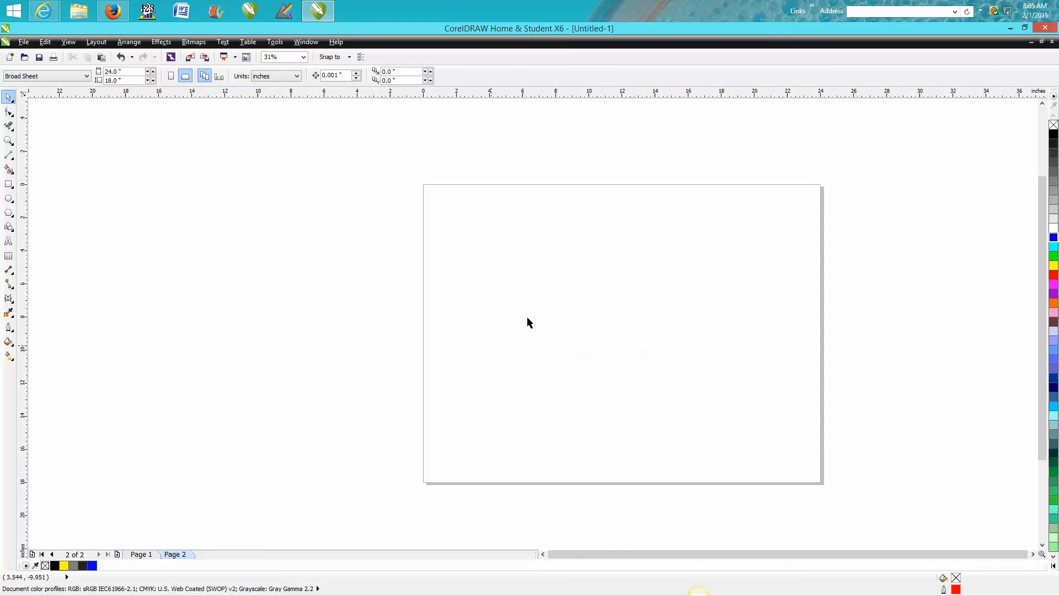
right_click(546, 304)
click(579, 376)
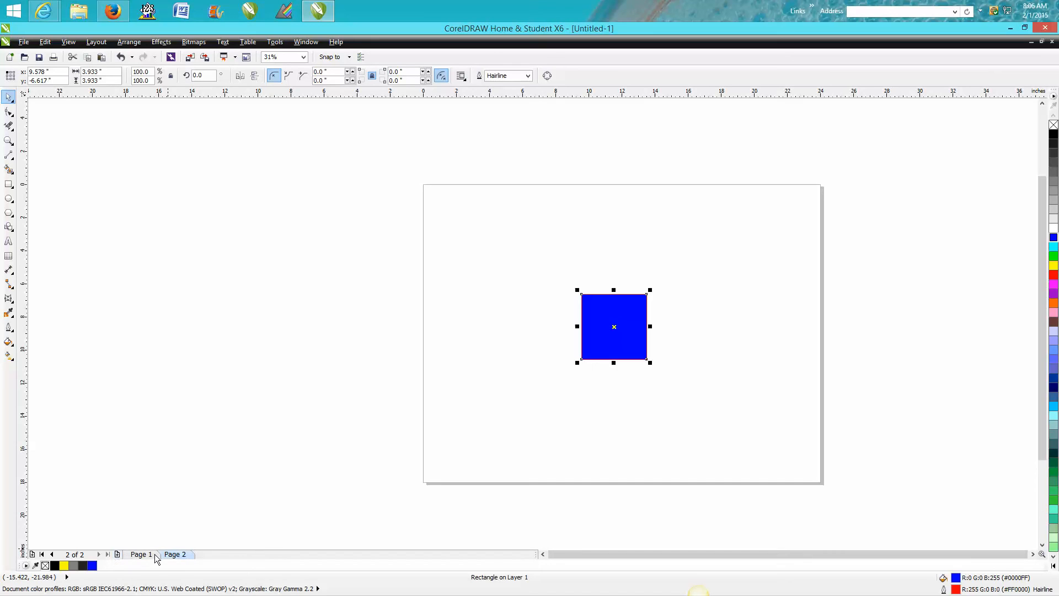
Delete Page 2 and move the upper-left square on Page 1 down beside the other square
right_click(175, 554)
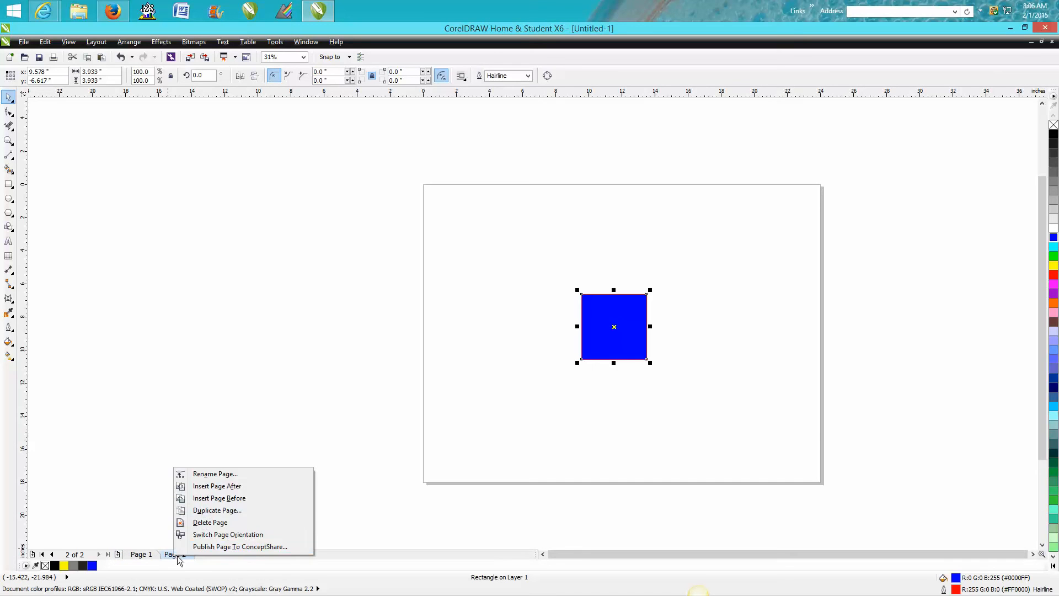
click(215, 522)
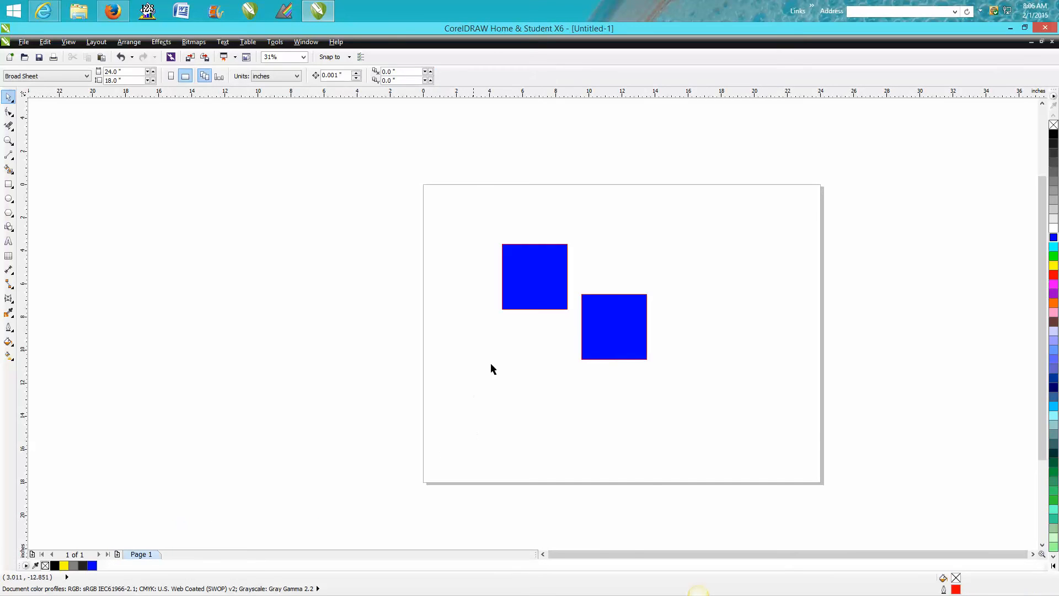
drag(532, 298, 520, 366)
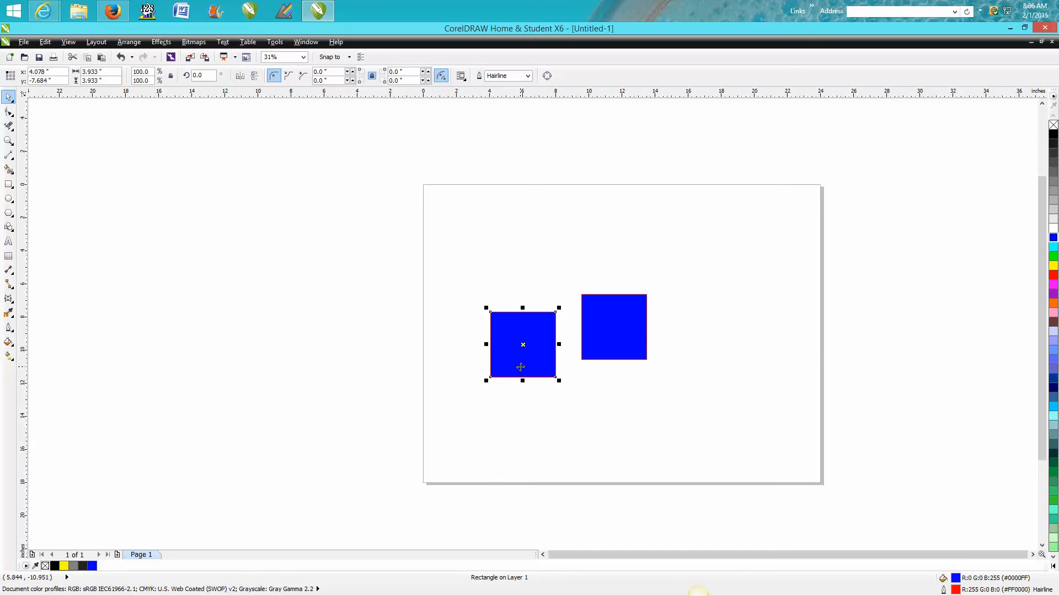